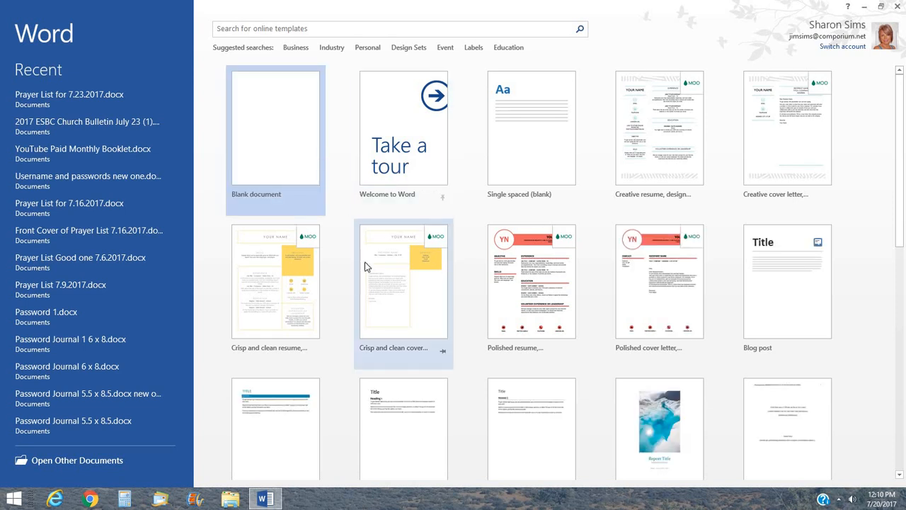
# Create a new blank document and open the Insert Picture dialog.
pyautogui.click(285, 183)
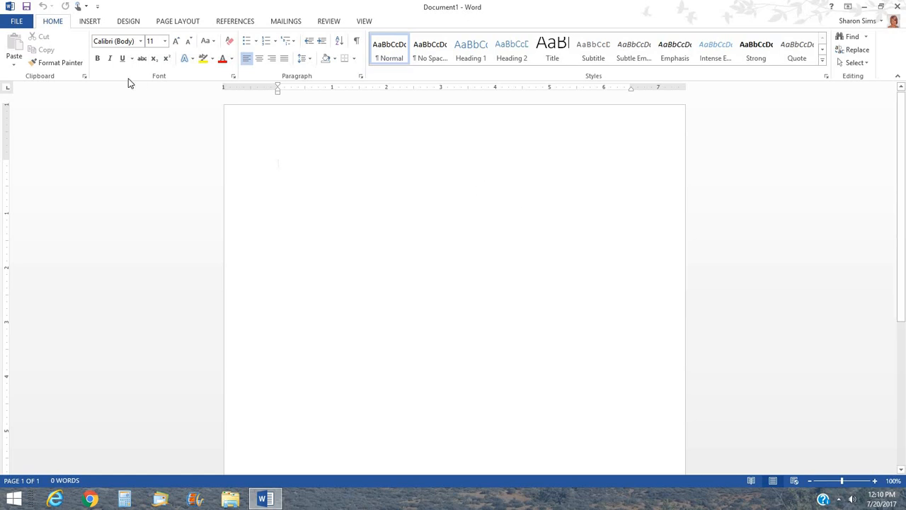
pyautogui.click(95, 24)
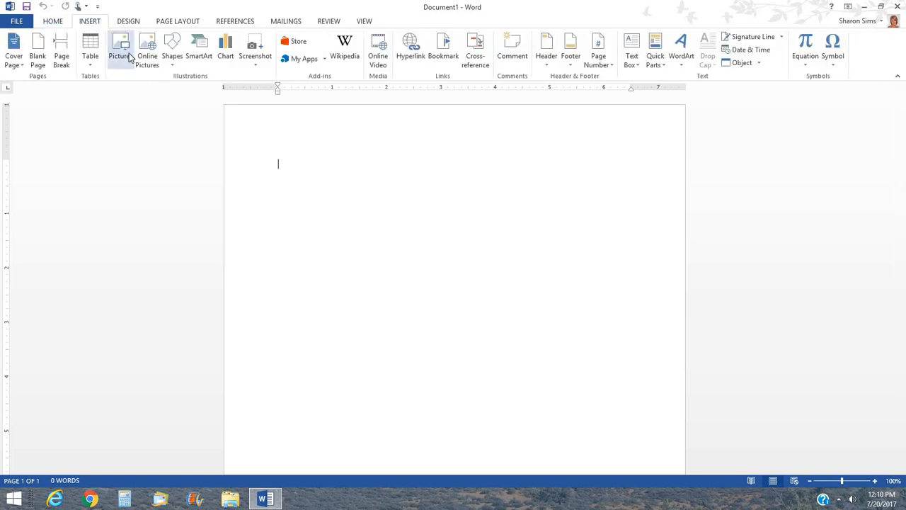
pyautogui.click(129, 56)
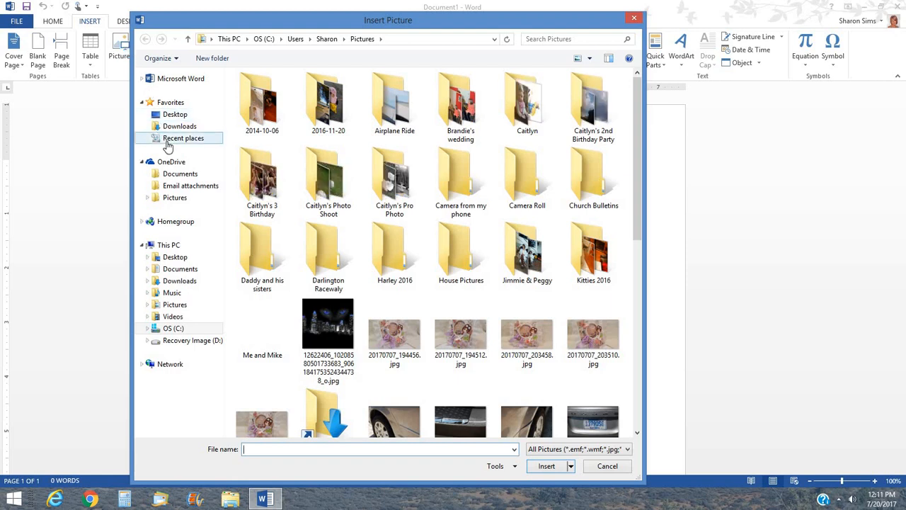
# Browse to Downloads > Digital Papers > Nitwits > Linen & Lace > fqb_linenlace > fqb_linenlace_mf.
pyautogui.click(179, 126)
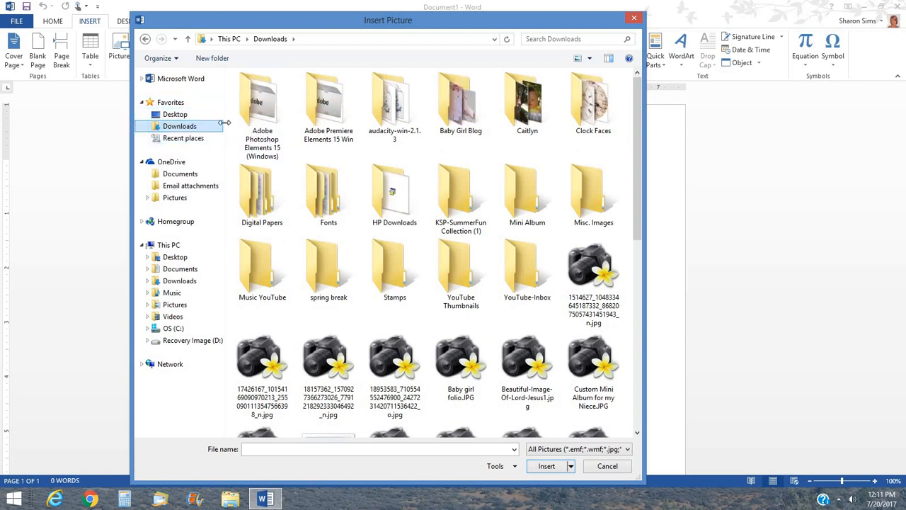
pyautogui.doubleClick(257, 191)
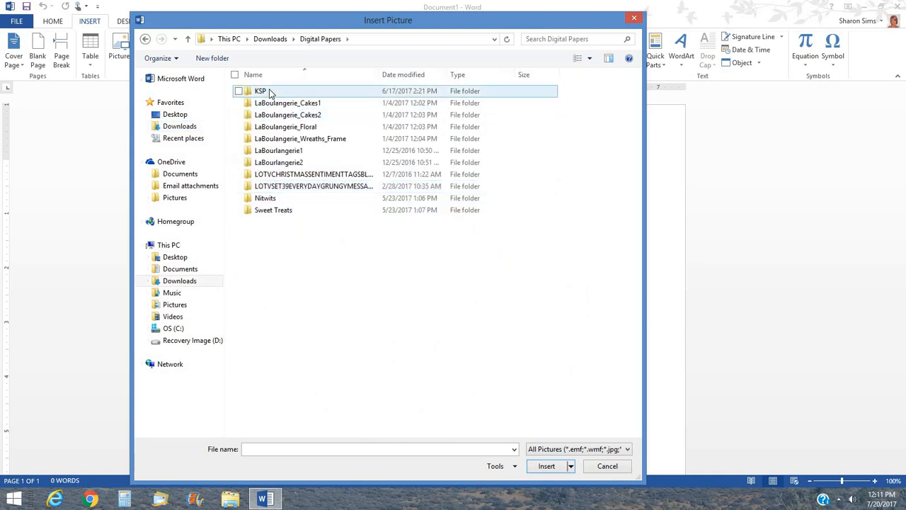
pyautogui.doubleClick(260, 200)
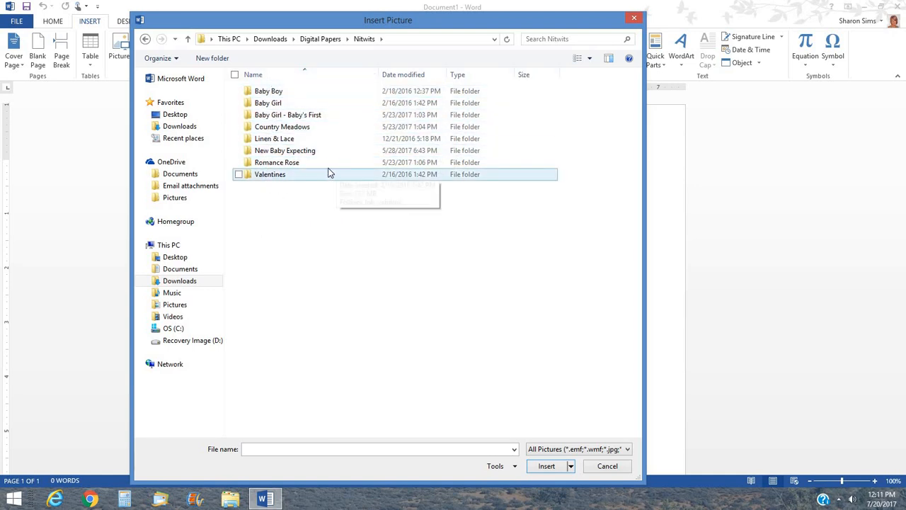
pyautogui.doubleClick(270, 140)
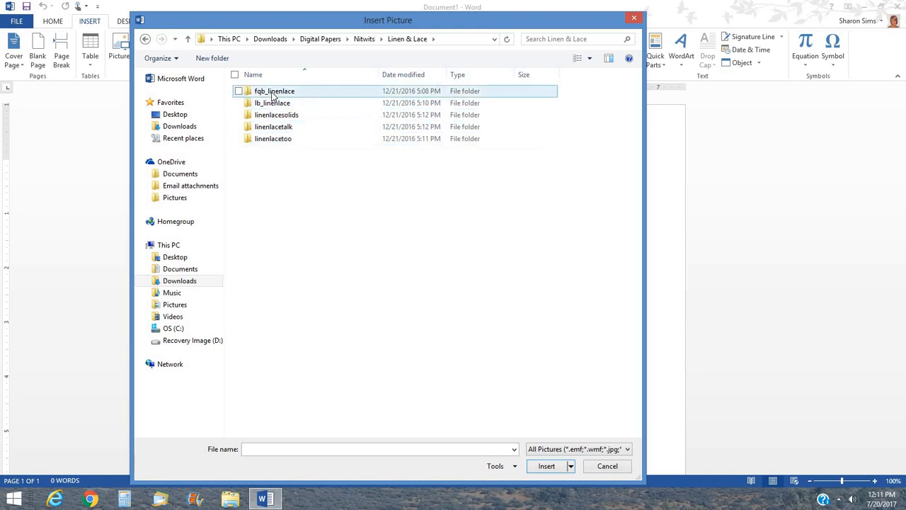
pyautogui.doubleClick(273, 93)
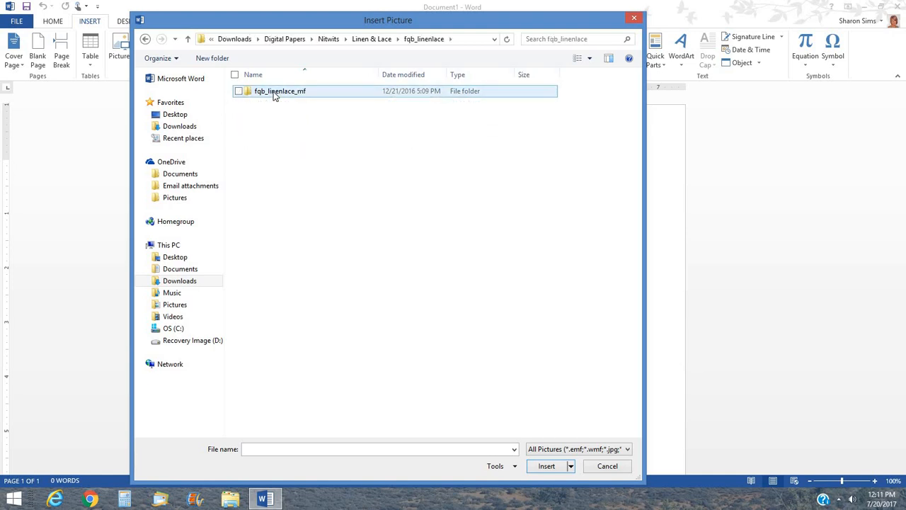
pyautogui.doubleClick(275, 94)
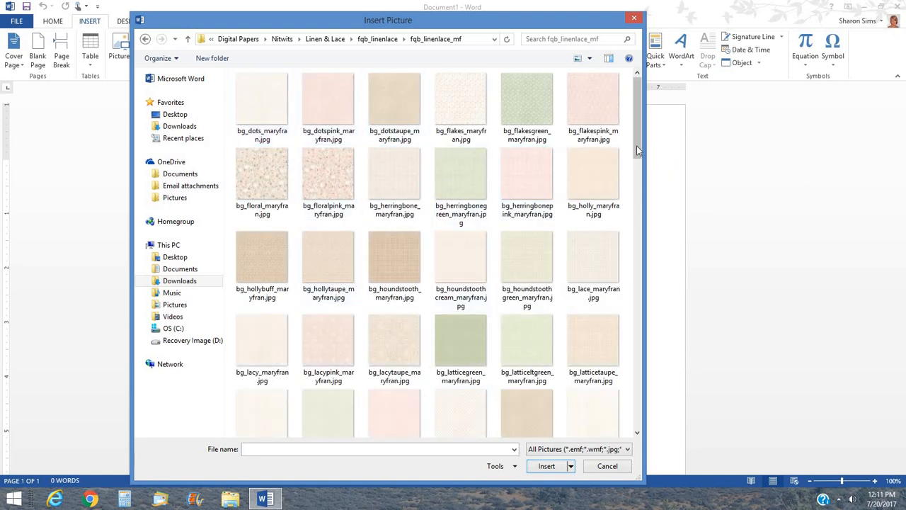
# Insert santa_1_maryfran.png from that folder onto the page.
pyautogui.moveTo(637, 150); pyautogui.dragTo(664, 224)
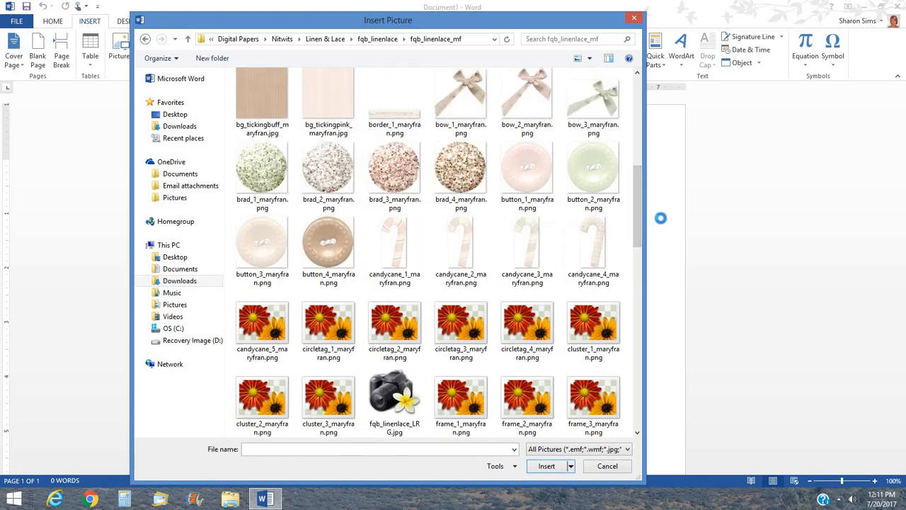
pyautogui.moveTo(639, 188); pyautogui.dragTo(648, 249)
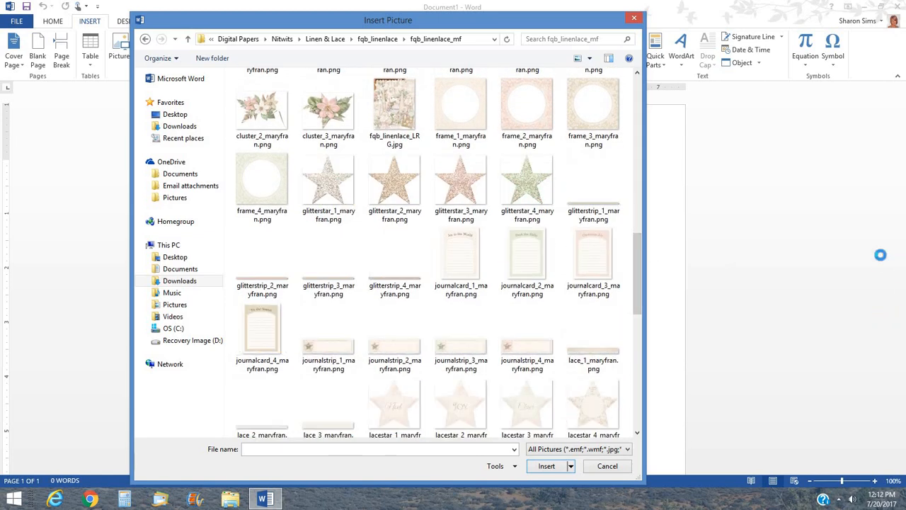
pyautogui.moveTo(637, 256); pyautogui.dragTo(646, 306)
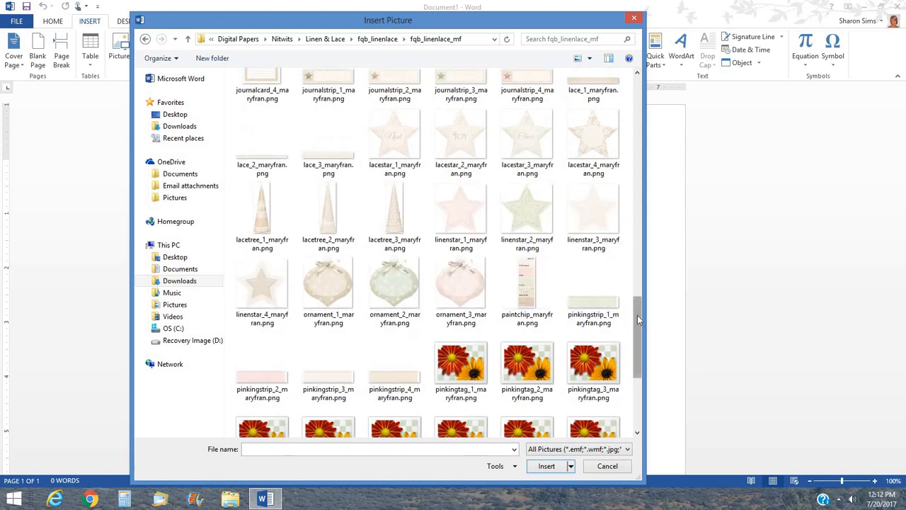
pyautogui.moveTo(637, 312); pyautogui.dragTo(638, 394)
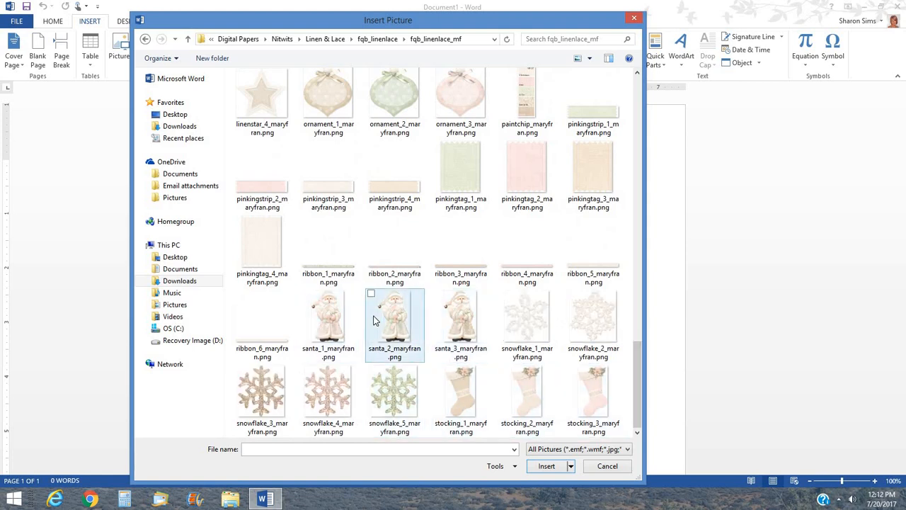
pyautogui.click(330, 321)
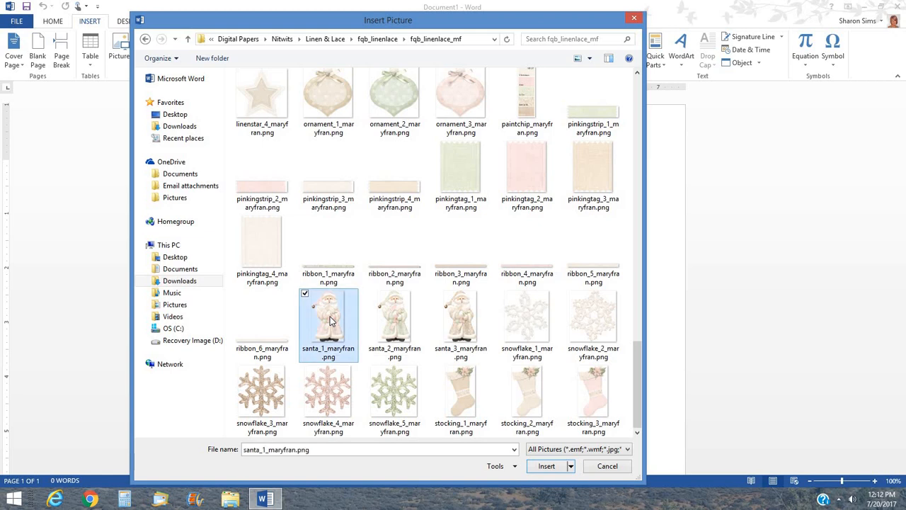
pyautogui.click(555, 465)
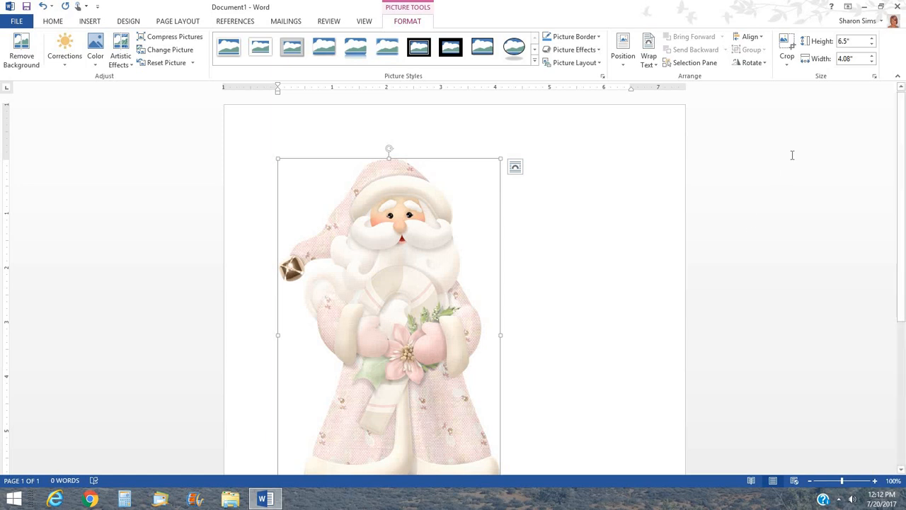
# Bring the Santa picture's height down from 6.5" to 4", making it 2.51" wide.
pyautogui.click(873, 45)
pyautogui.click(873, 44)
pyautogui.click(873, 44)
pyautogui.click(873, 45)
pyautogui.click(873, 45)
pyautogui.click(873, 45)
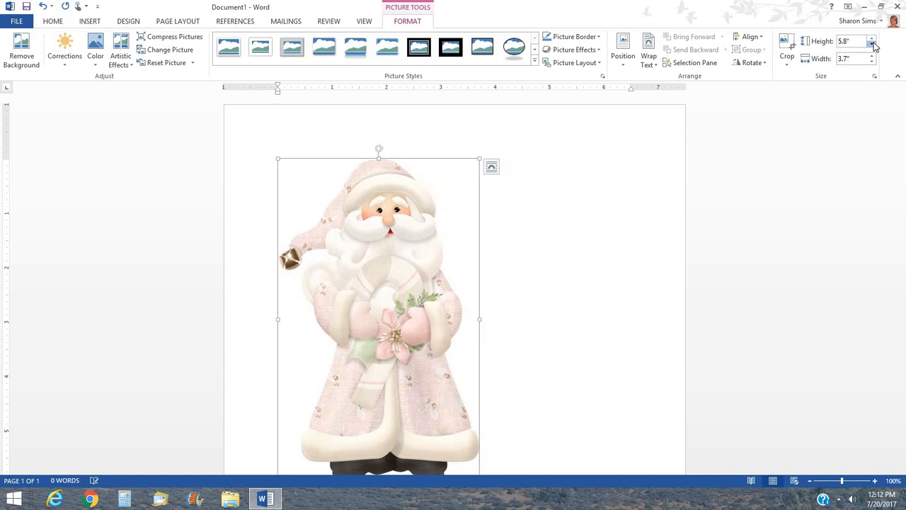
pyautogui.click(873, 44)
pyautogui.click(873, 45)
pyautogui.click(873, 44)
pyautogui.click(873, 44)
pyautogui.click(872, 45)
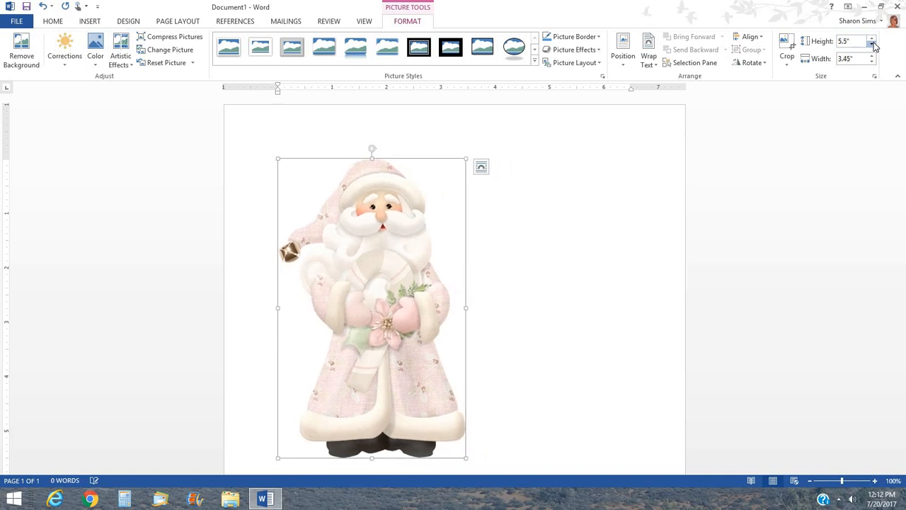
pyautogui.click(873, 44)
pyautogui.click(873, 44)
pyautogui.click(873, 44)
pyautogui.click(873, 45)
pyautogui.click(873, 45)
pyautogui.click(873, 44)
pyautogui.click(873, 45)
pyautogui.click(873, 44)
pyautogui.click(873, 45)
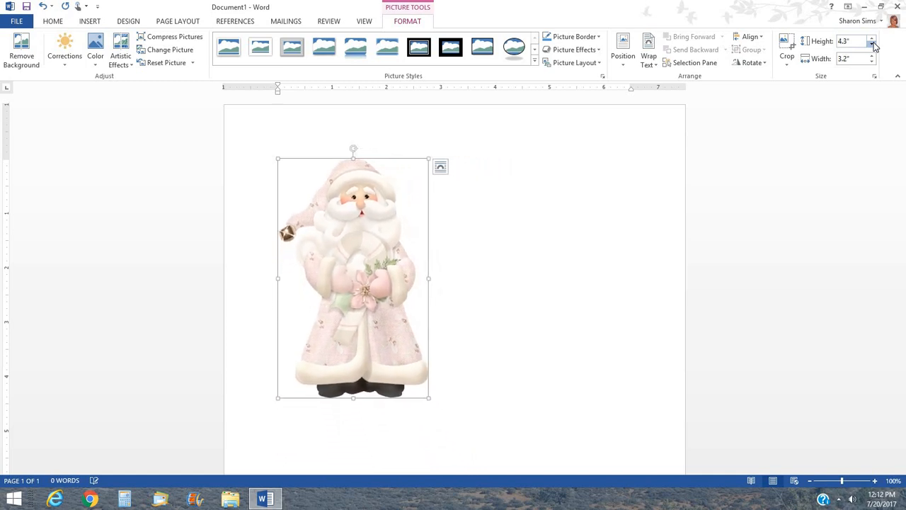
pyautogui.click(873, 45)
pyautogui.click(873, 44)
pyautogui.click(873, 45)
pyautogui.click(873, 45)
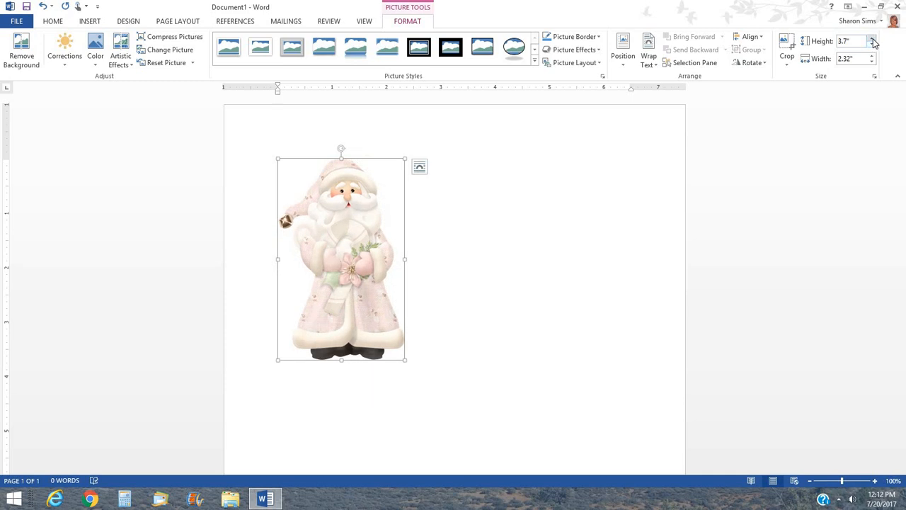
pyautogui.click(872, 38)
pyautogui.click(873, 39)
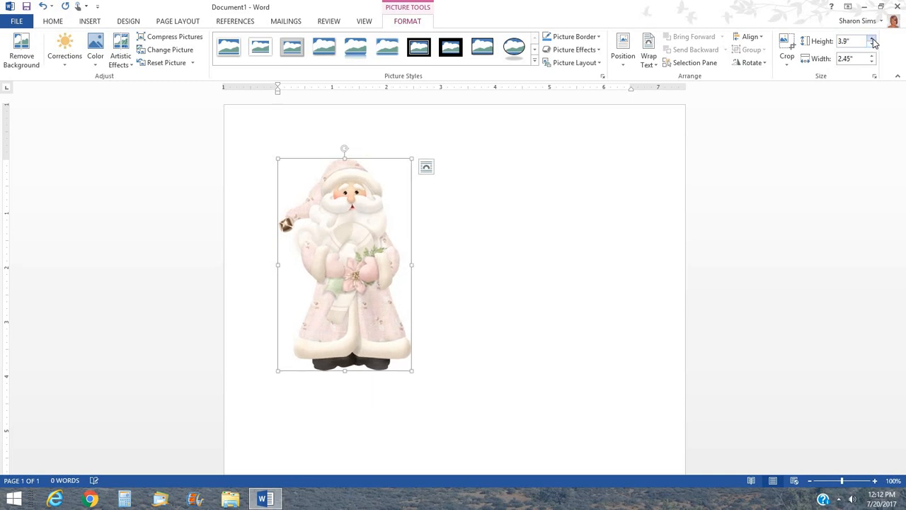
pyautogui.click(873, 39)
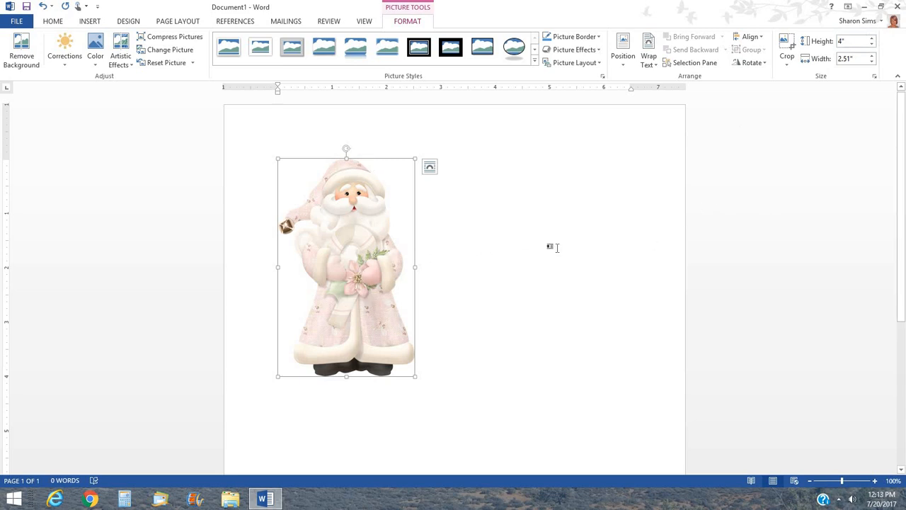
# Set the Santa picture's text wrapping to Tight and nudge it slightly left.
pyautogui.click(651, 55)
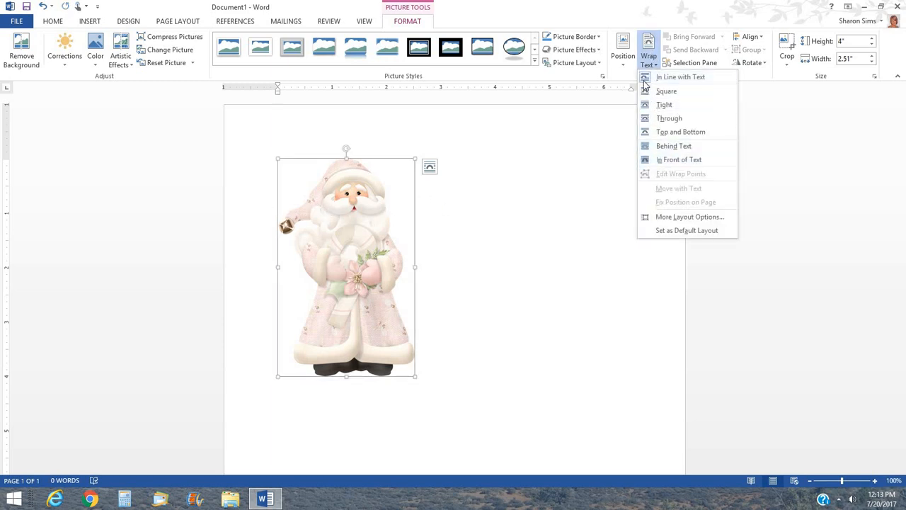
pyautogui.click(668, 105)
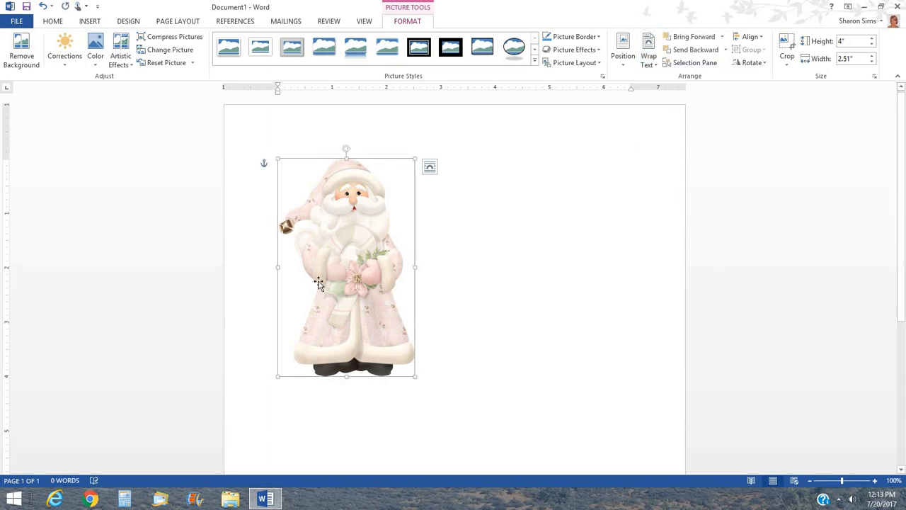
pyautogui.moveTo(354, 252); pyautogui.dragTo(344, 229)
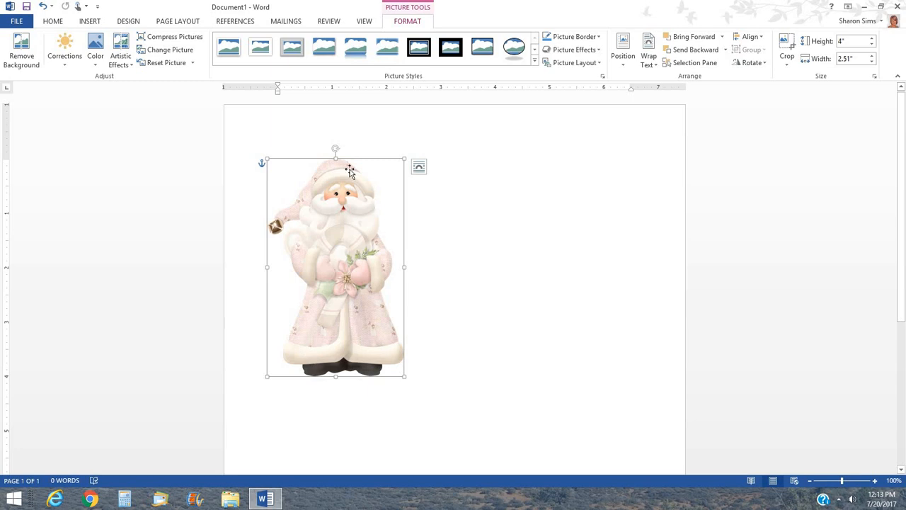
pyautogui.click(500, 247)
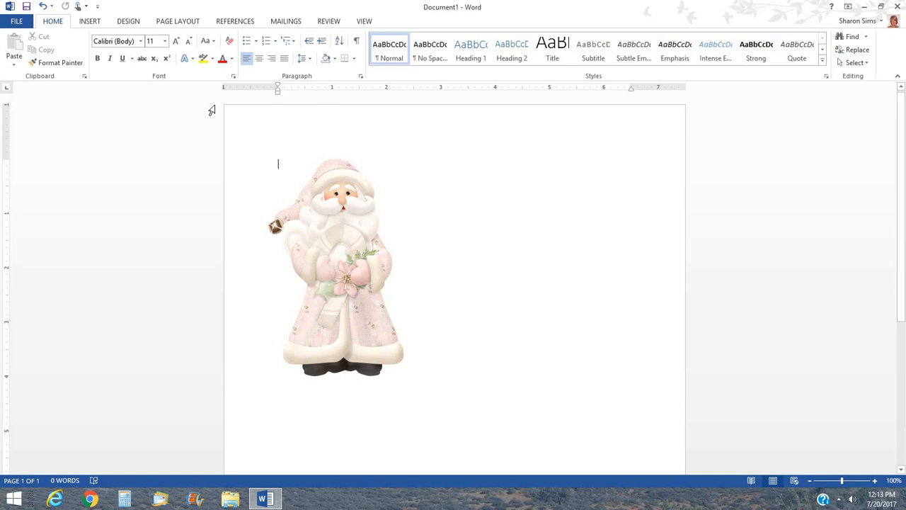
# Insert bg_floral_maryfran.jpg from the same folder as a 6.5" by 6.5" paper.
pyautogui.click(90, 23)
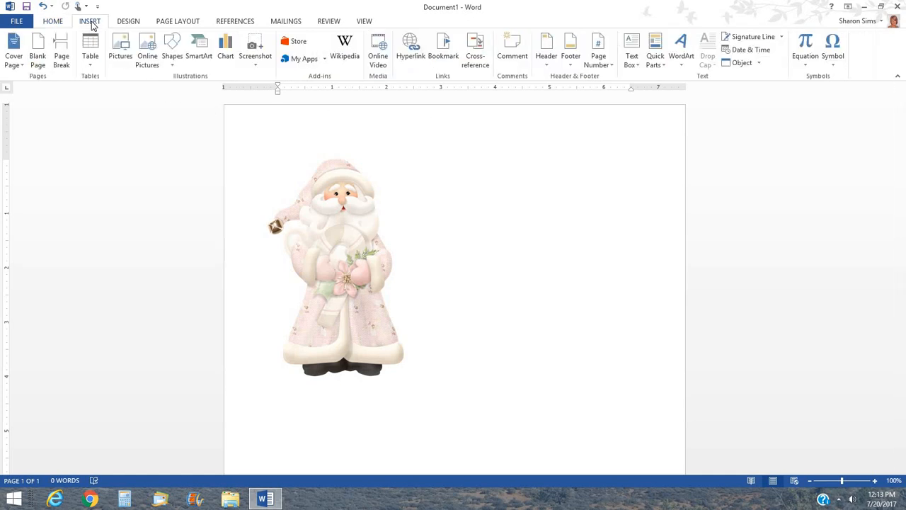
pyautogui.click(120, 51)
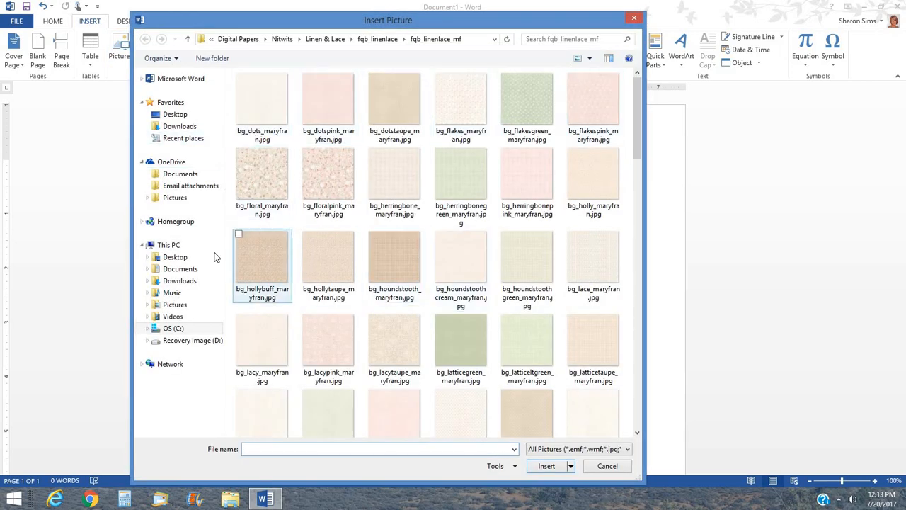
pyautogui.click(256, 175)
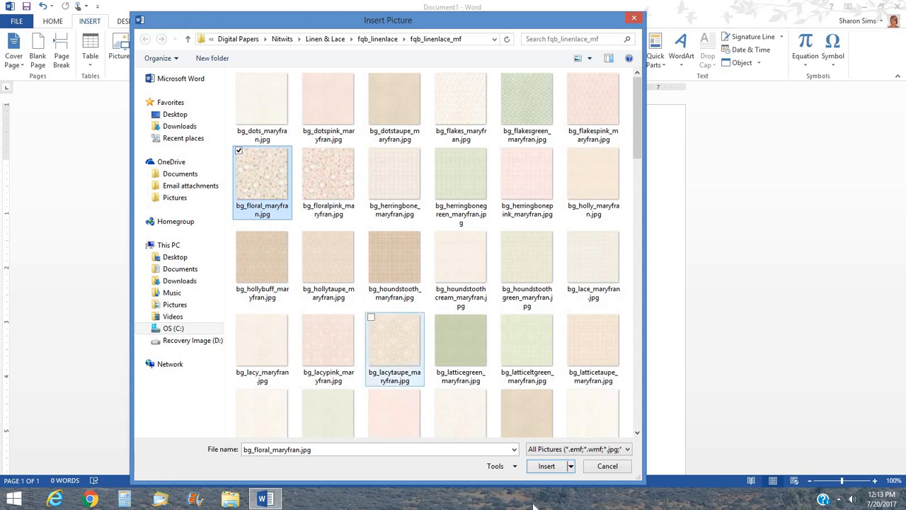
pyautogui.click(556, 473)
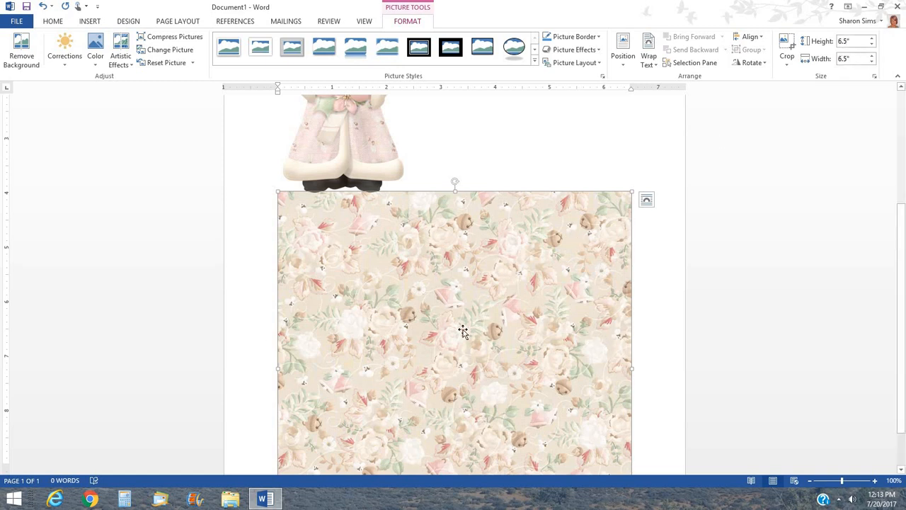
# Set the floral paper's wrapping to Tight and drag it over the Santa picture.
pyautogui.click(649, 58)
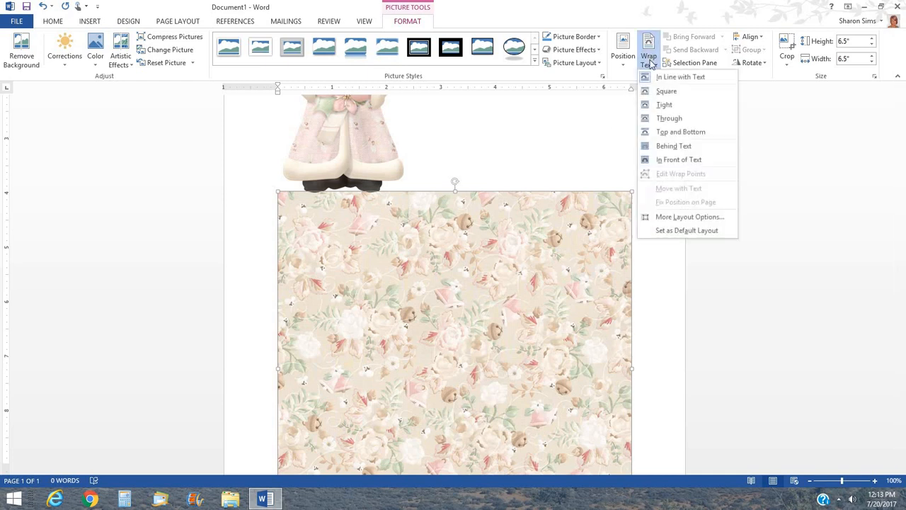
pyautogui.click(664, 106)
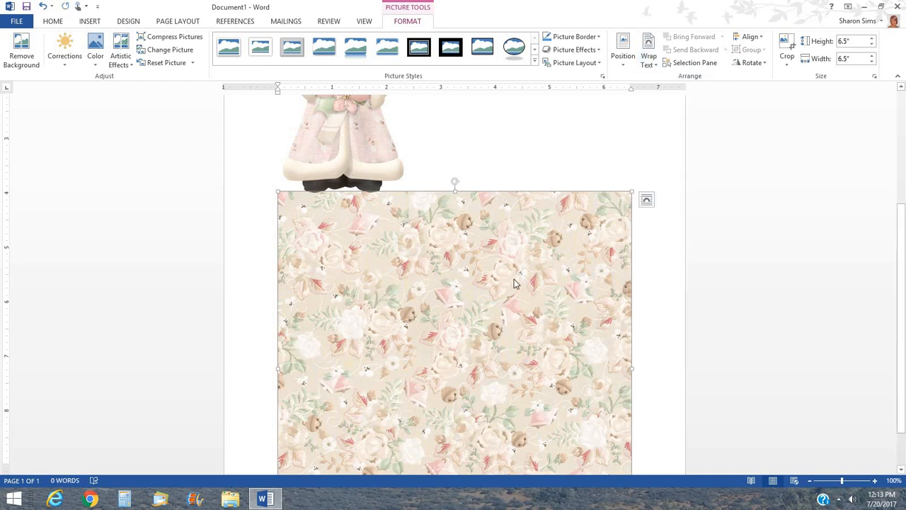
pyautogui.moveTo(514, 278); pyautogui.dragTo(528, 315)
# Rotate the Santa picture onto its side and place it above the floral paper.
pyautogui.scroll(5, 904, 216)
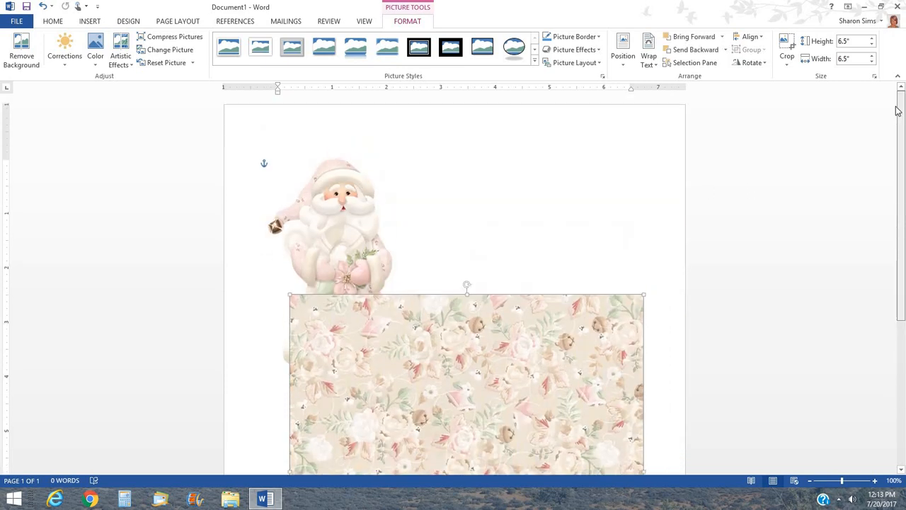
pyautogui.click(342, 212)
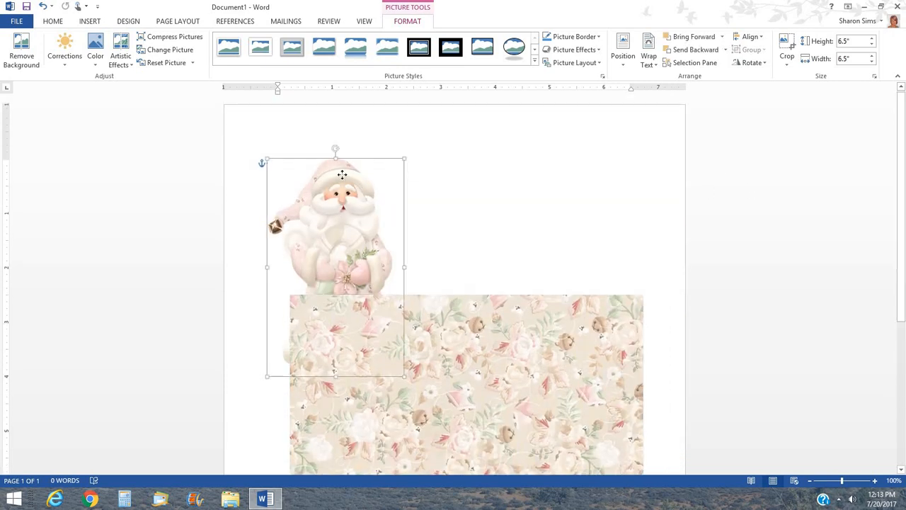
pyautogui.moveTo(334, 148); pyautogui.dragTo(213, 269)
pyautogui.moveTo(317, 253); pyautogui.dragTo(429, 213)
pyautogui.scroll(-5, 637, 340)
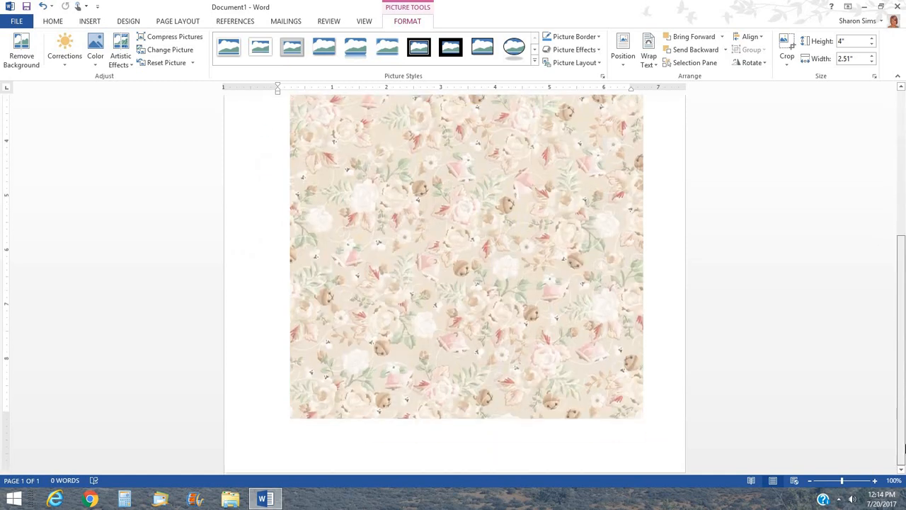
pyautogui.click(515, 282)
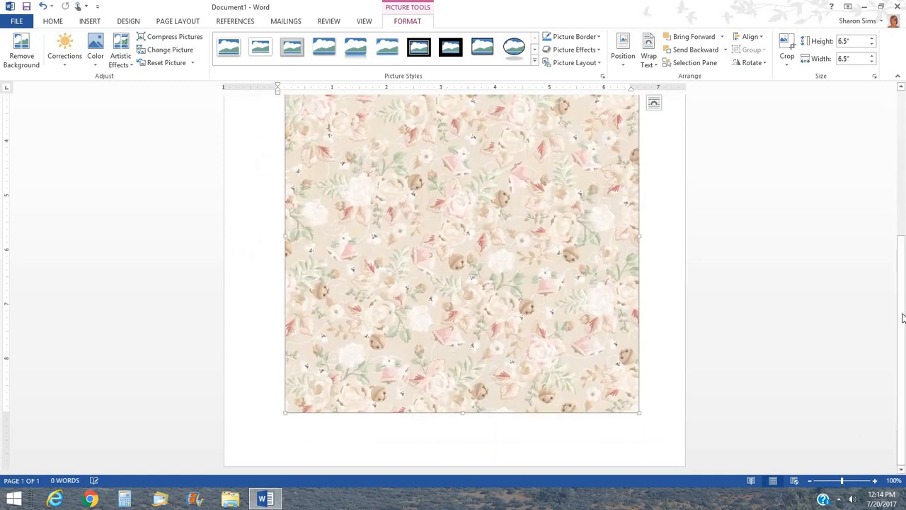
pyautogui.scroll(4, 673, 95)
pyautogui.click(364, 138)
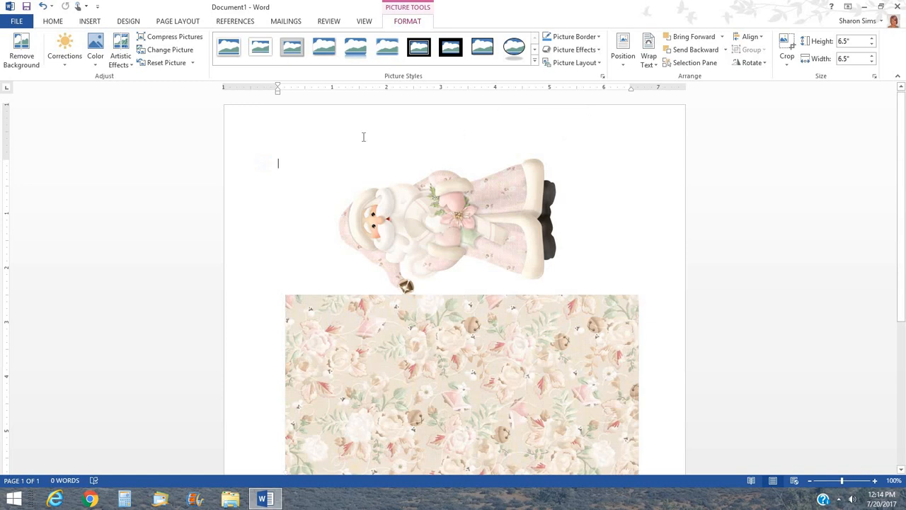
# Apply Narrow page margins.
pyautogui.click(166, 22)
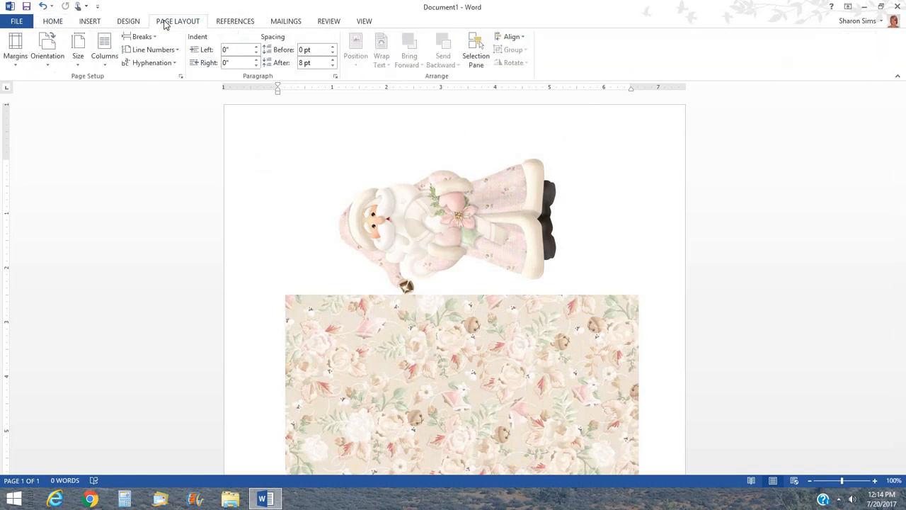
pyautogui.click(15, 48)
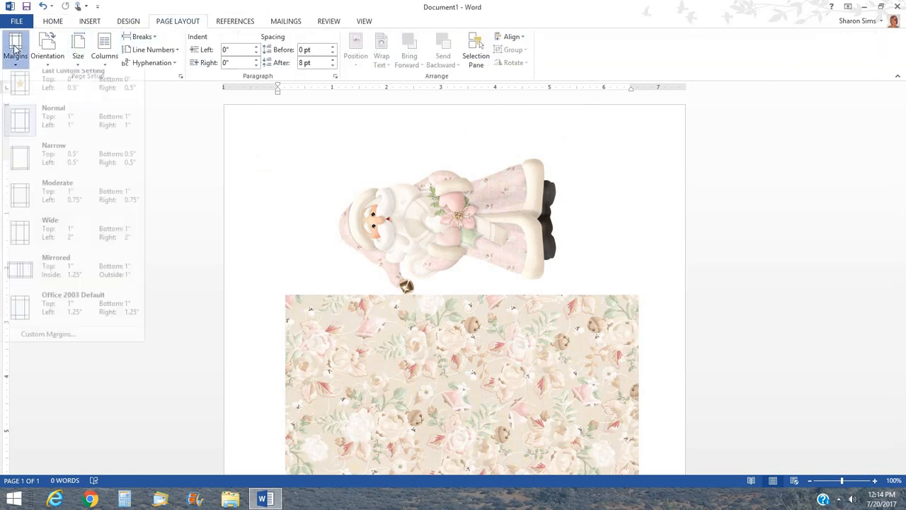
pyautogui.click(67, 168)
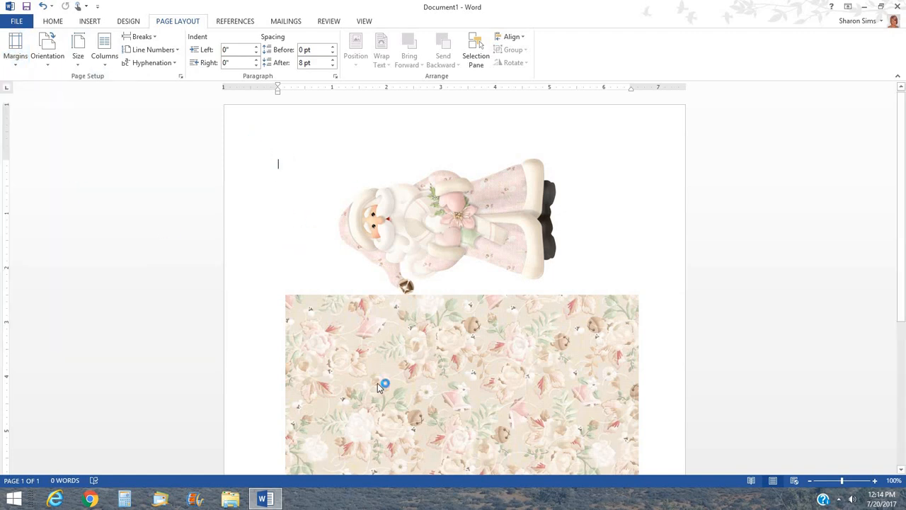
# Move the floral paper down and shift the sideways Santa left near the page top.
pyautogui.click(382, 198)
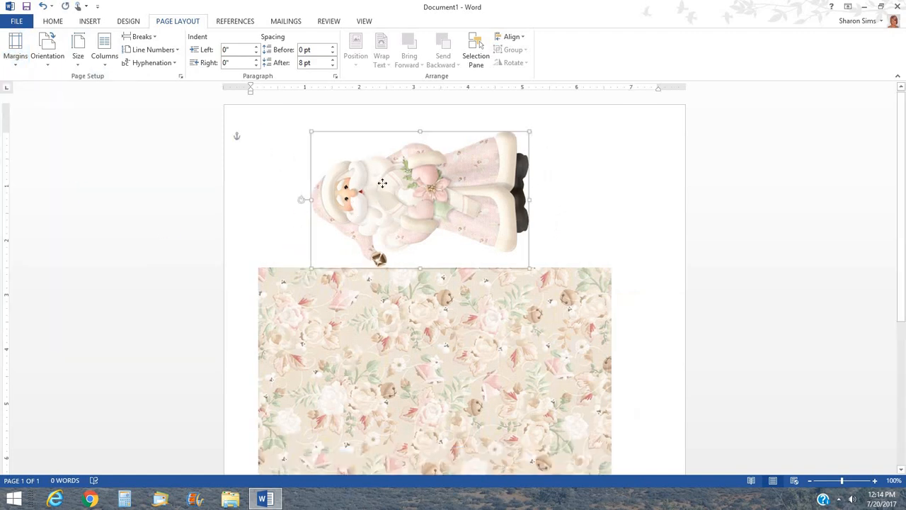
pyautogui.scroll(-2, 710, 297)
pyautogui.scroll(-3, 710, 296)
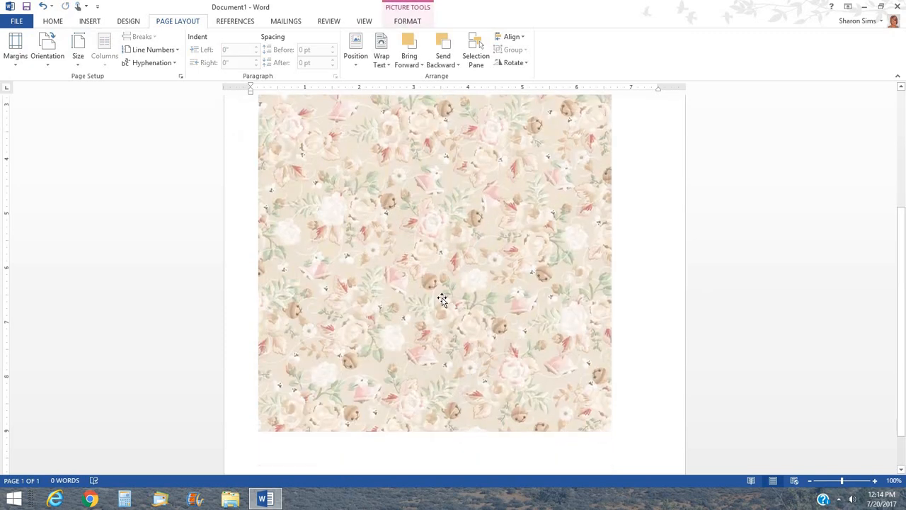
pyautogui.moveTo(441, 300); pyautogui.dragTo(445, 339)
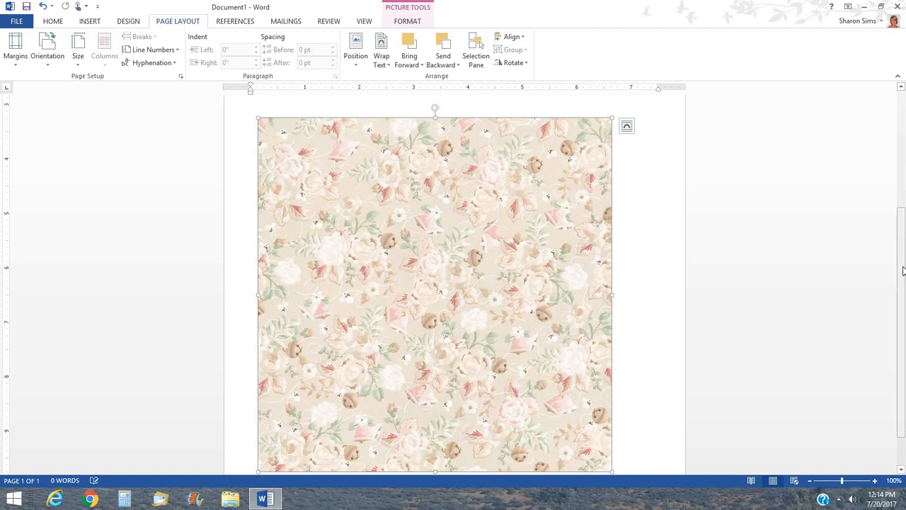
pyautogui.moveTo(901, 272); pyautogui.dragTo(880, 95)
pyautogui.moveTo(477, 185); pyautogui.dragTo(429, 182)
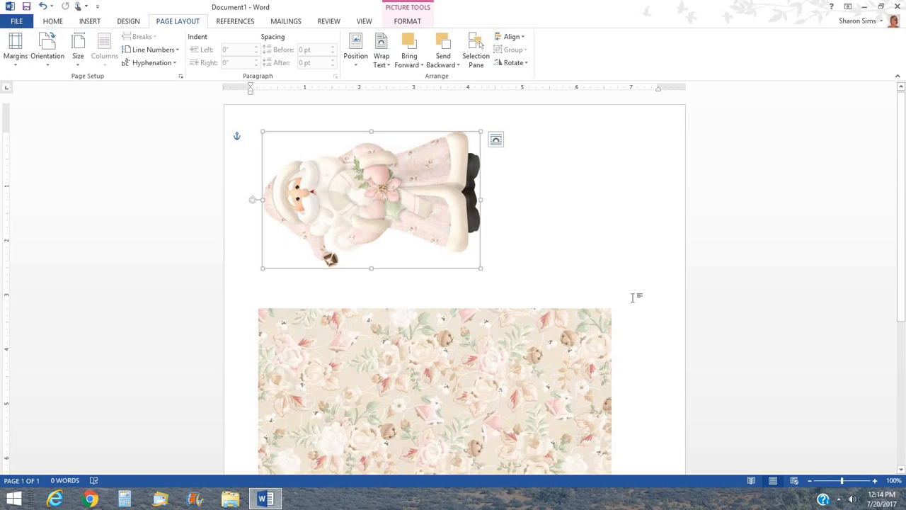
pyautogui.click(506, 367)
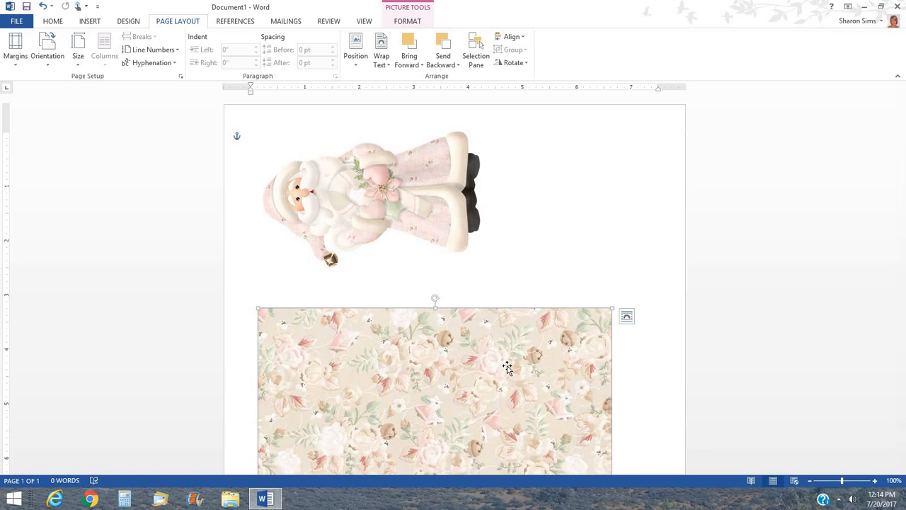
# Delete the floral paper and the sideways Santa picture from the page.
pyautogui.press('Delete')
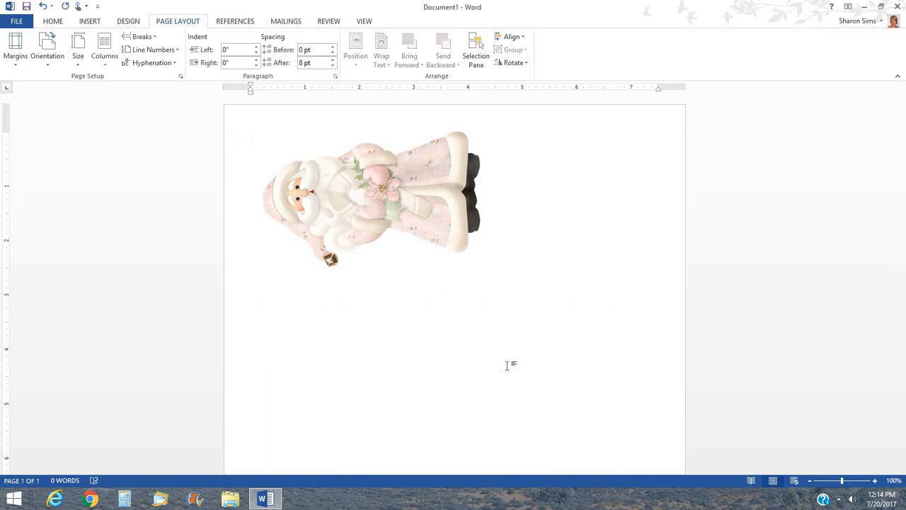
pyautogui.click(408, 186)
pyautogui.press('Delete')
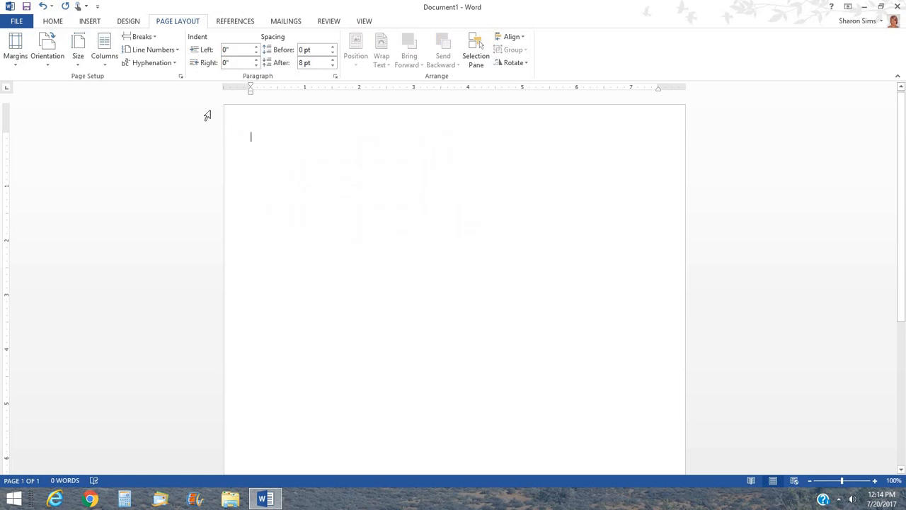
pyautogui.click(56, 23)
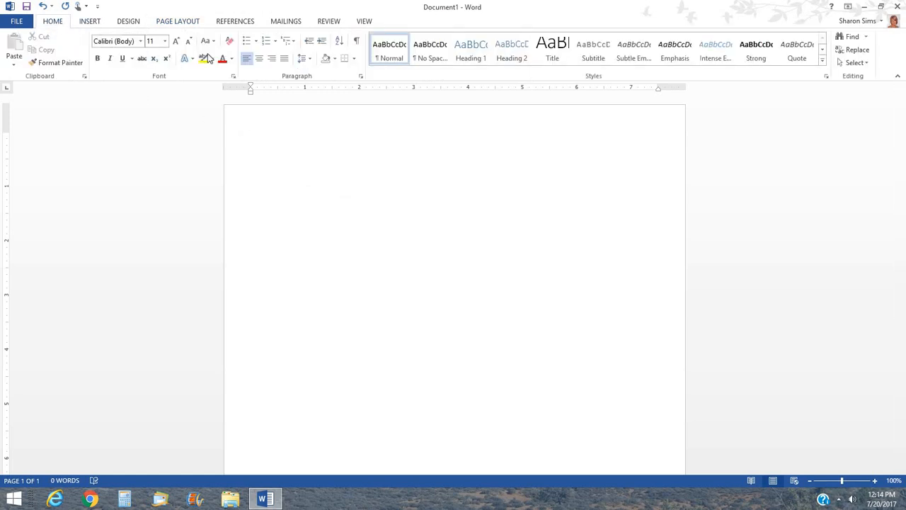
pyautogui.click(91, 22)
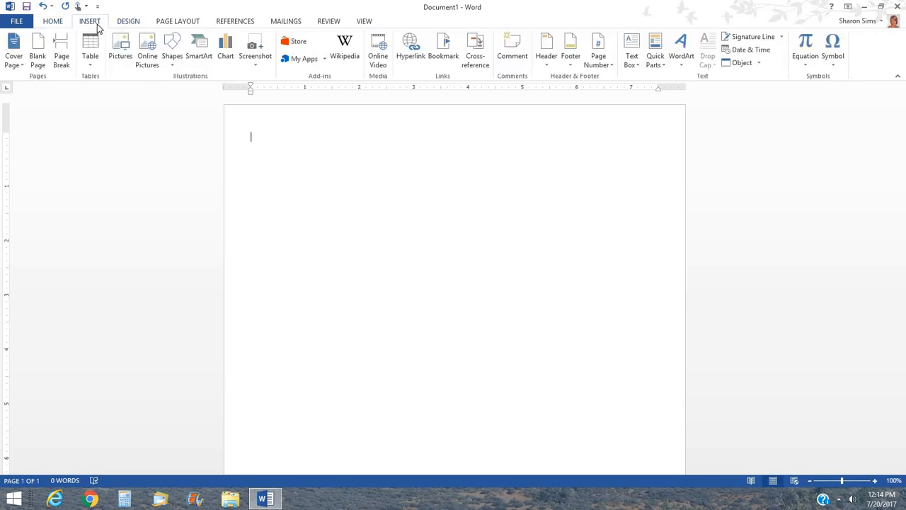
# Insert the hugging-girls stamp image from Downloads > Stamps > My Besties.
pyautogui.click(128, 48)
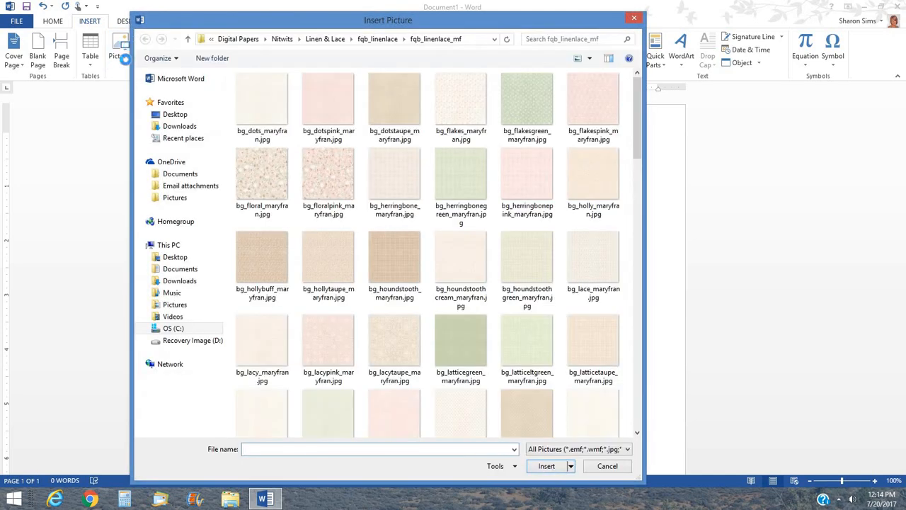
pyautogui.click(188, 40)
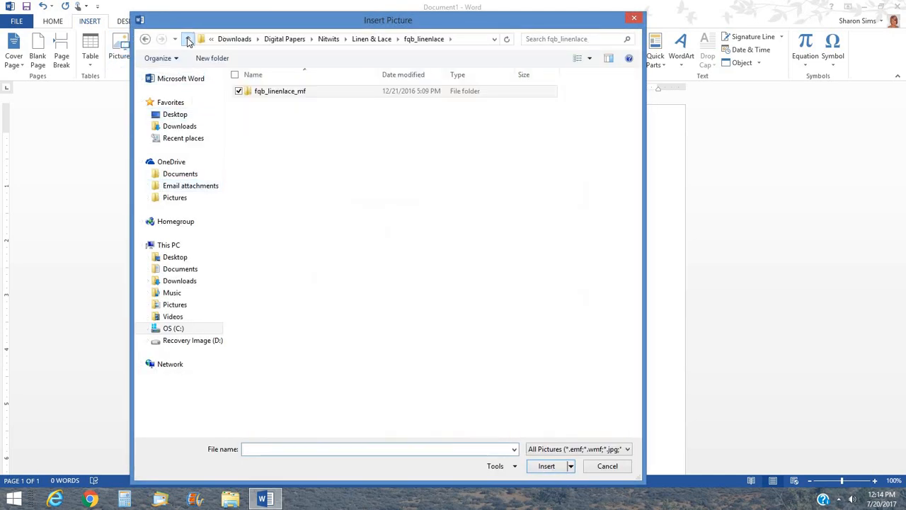
pyautogui.click(188, 40)
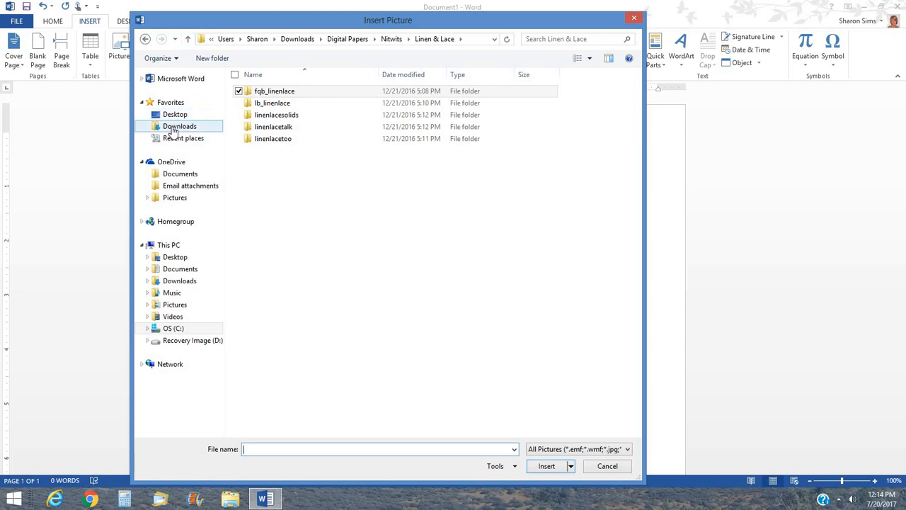
pyautogui.click(181, 126)
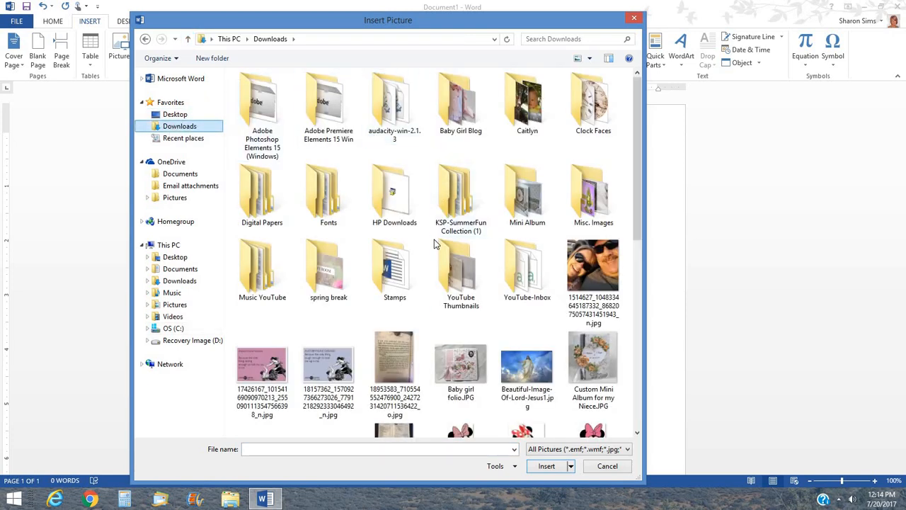
pyautogui.doubleClick(386, 273)
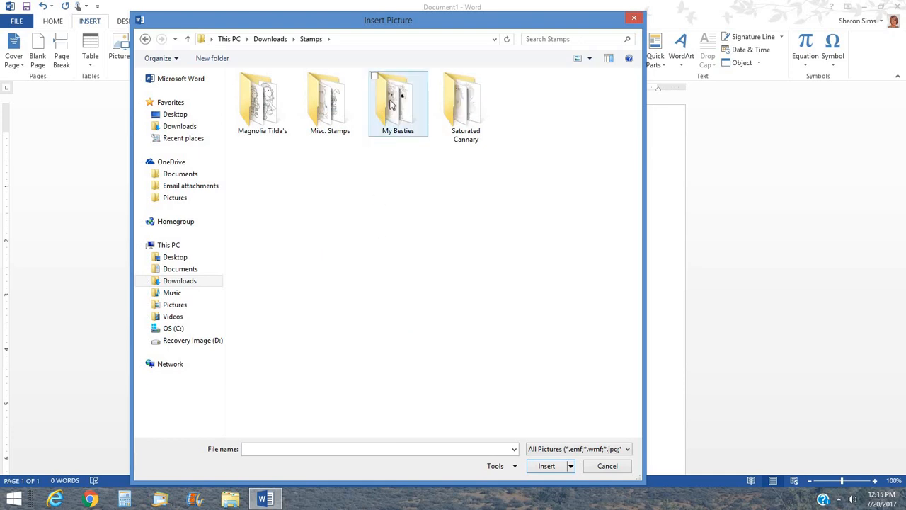
pyautogui.doubleClick(391, 105)
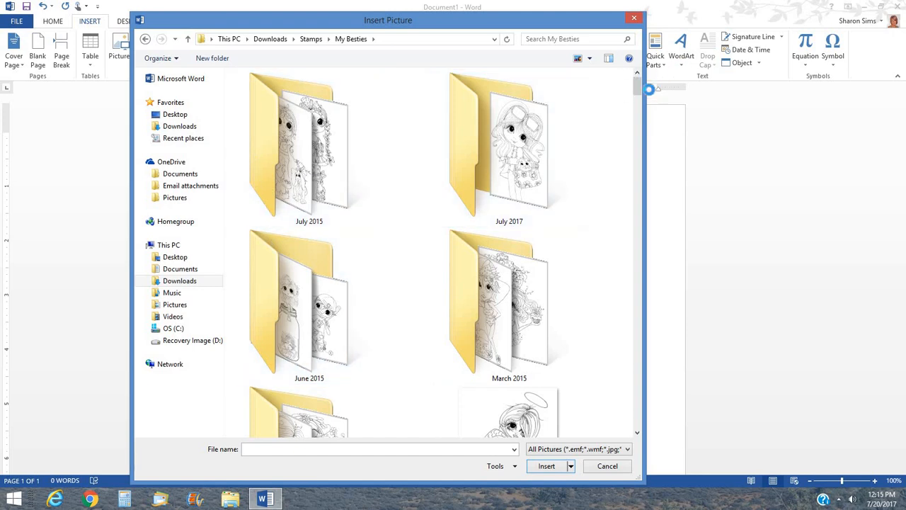
pyautogui.moveTo(639, 86); pyautogui.dragTo(637, 108)
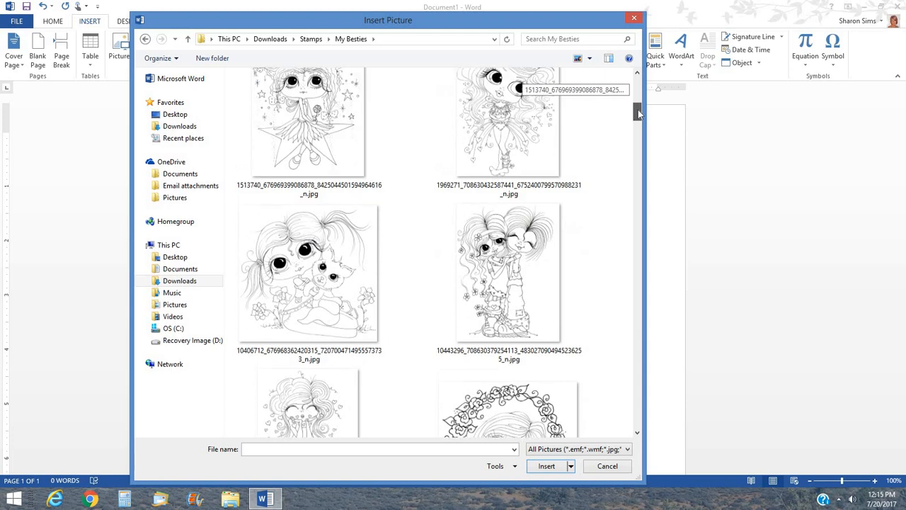
pyautogui.click(529, 279)
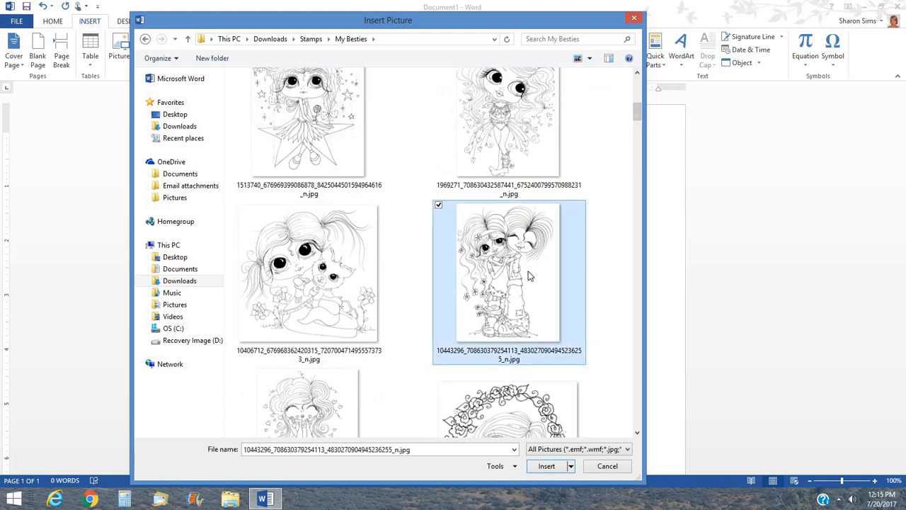
pyautogui.click(548, 465)
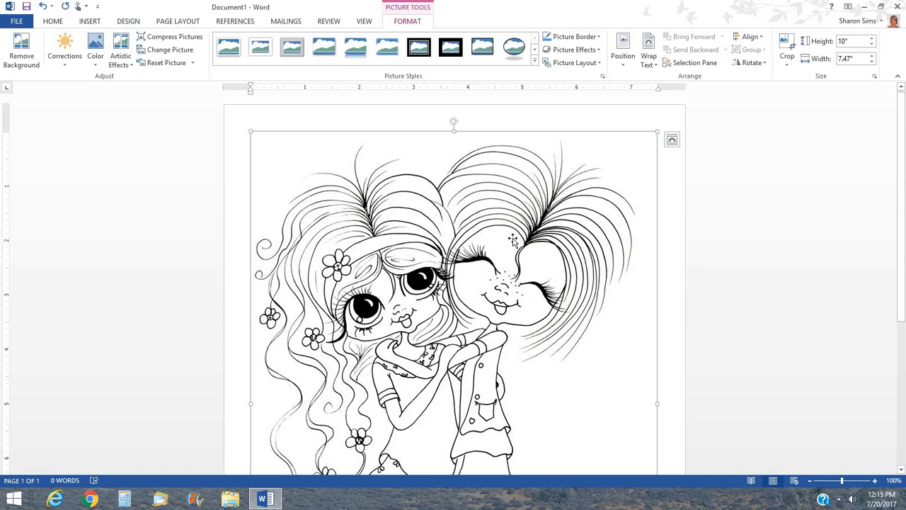
# Step the hugging-girls stamp's height down from 10" to about 4", roughly 2.9" wide.
pyautogui.click(871, 44)
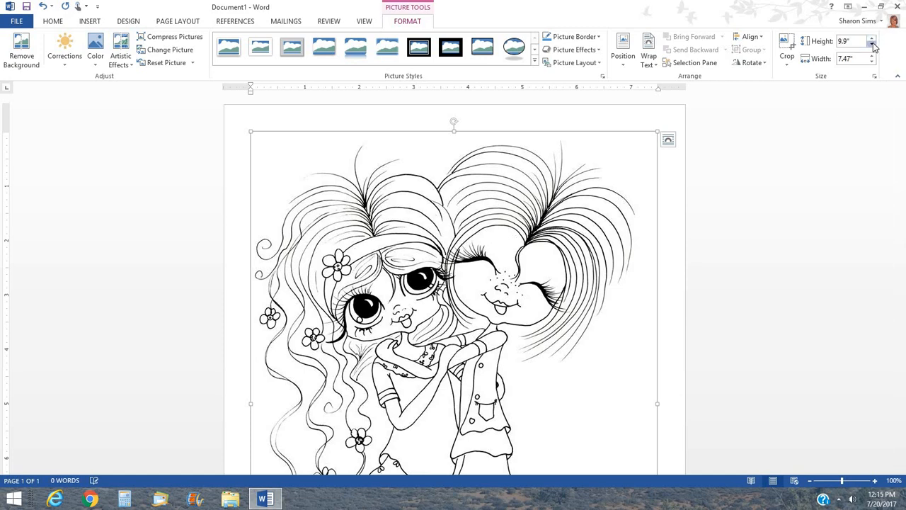
pyautogui.click(871, 43)
pyautogui.click(871, 44)
pyautogui.click(872, 43)
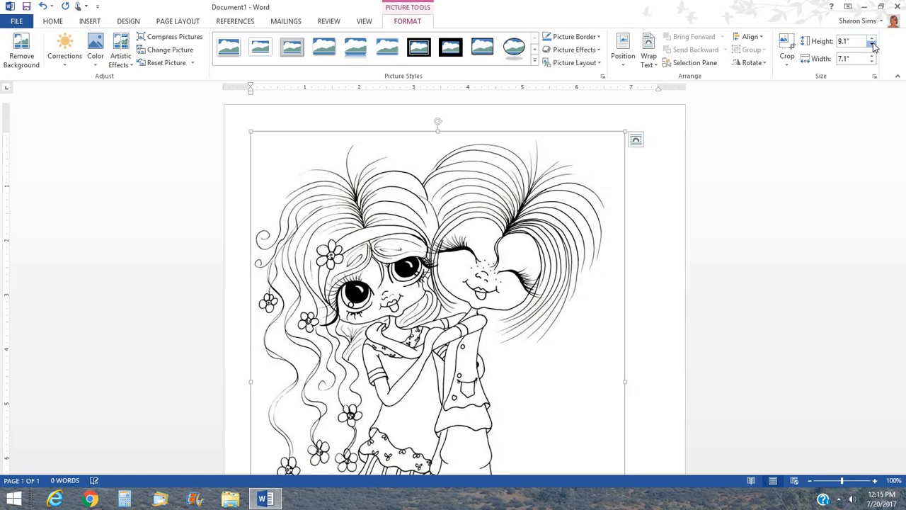
pyautogui.click(871, 44)
pyautogui.click(872, 44)
pyautogui.click(872, 44)
pyautogui.click(872, 44)
pyautogui.click(872, 44)
pyautogui.click(872, 44)
pyautogui.click(873, 43)
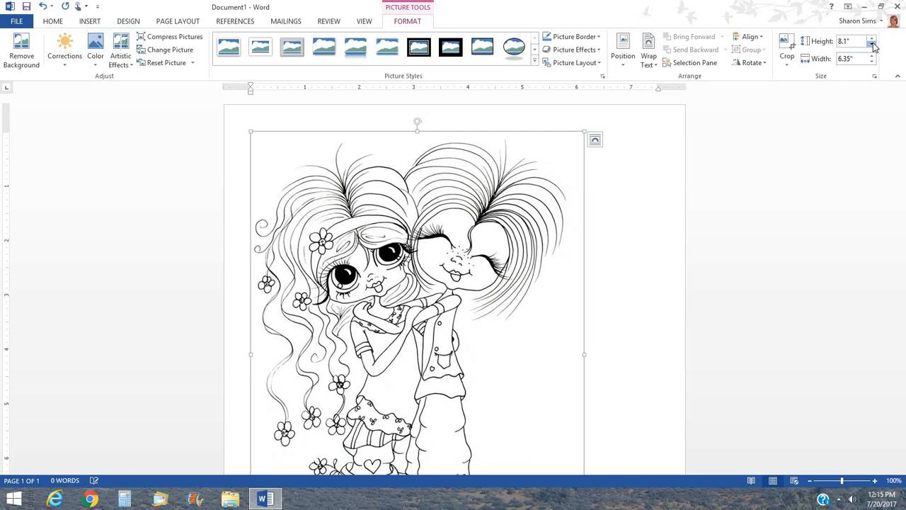
pyautogui.click(872, 44)
pyautogui.click(873, 43)
pyautogui.click(873, 45)
pyautogui.click(873, 45)
pyautogui.click(873, 45)
pyautogui.click(873, 45)
pyautogui.click(873, 44)
pyautogui.click(873, 45)
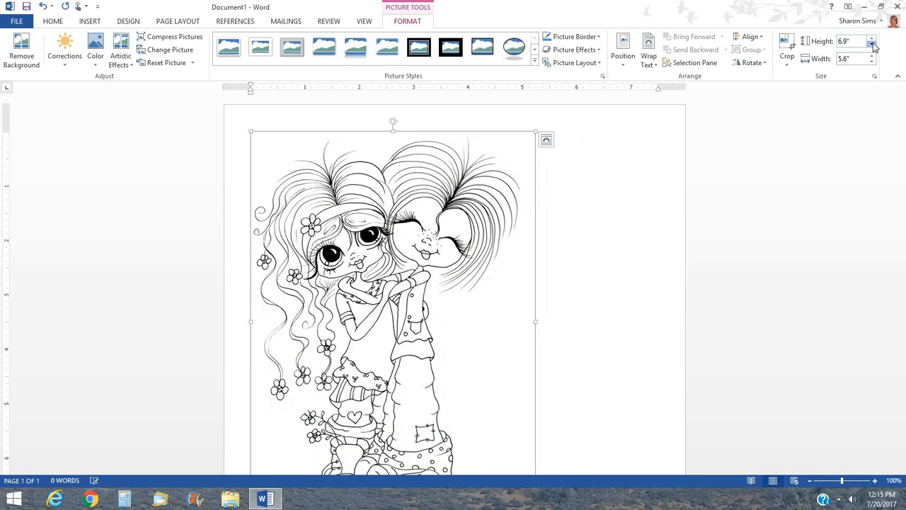
pyautogui.click(873, 44)
pyautogui.click(873, 45)
pyautogui.click(873, 45)
pyautogui.click(873, 45)
pyautogui.click(873, 45)
pyautogui.click(872, 45)
pyautogui.click(873, 44)
pyautogui.click(873, 44)
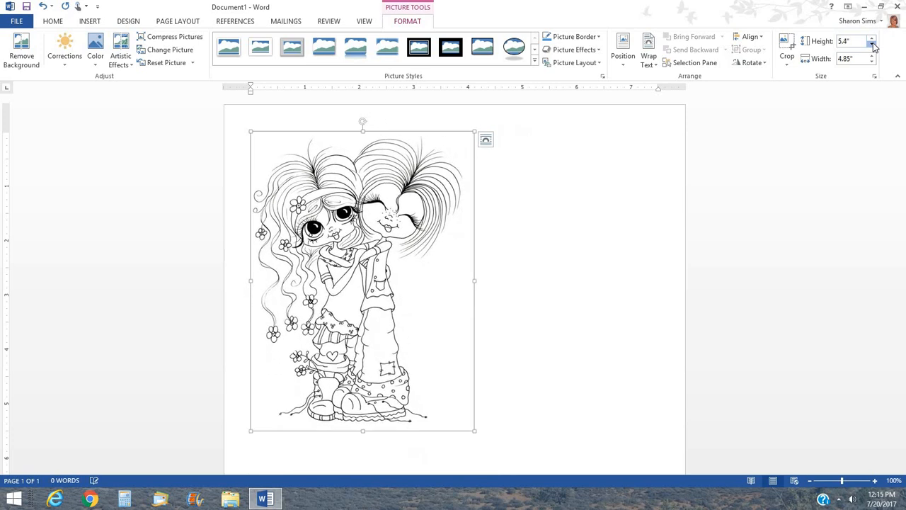
pyautogui.click(873, 45)
pyautogui.click(873, 44)
pyautogui.click(873, 44)
pyautogui.click(873, 45)
pyautogui.click(873, 45)
pyautogui.click(873, 45)
pyautogui.click(873, 45)
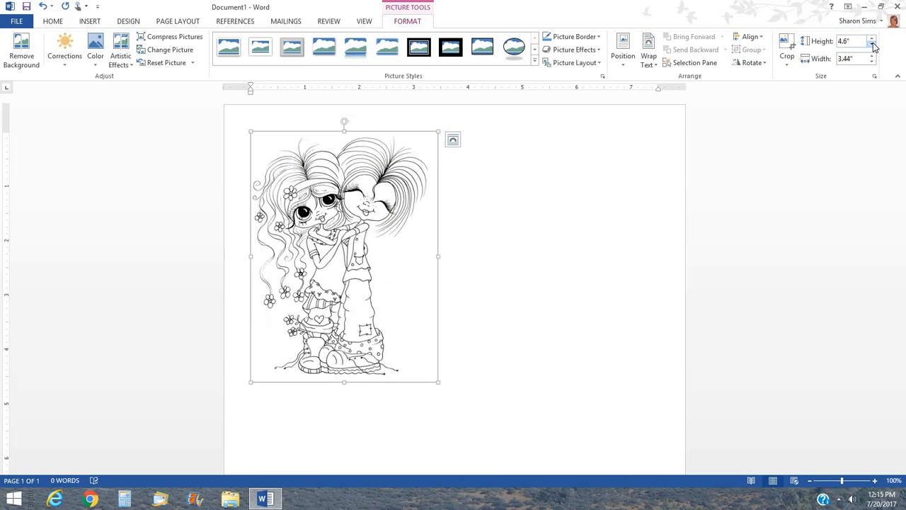
pyautogui.click(872, 45)
pyautogui.click(873, 45)
pyautogui.click(873, 44)
pyautogui.click(873, 45)
pyautogui.click(872, 44)
pyautogui.click(873, 45)
pyautogui.click(873, 45)
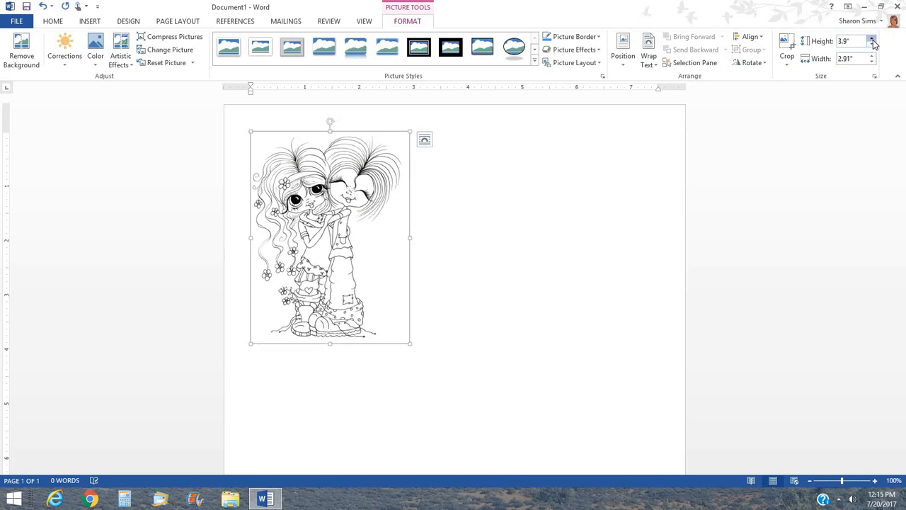
pyautogui.click(873, 41)
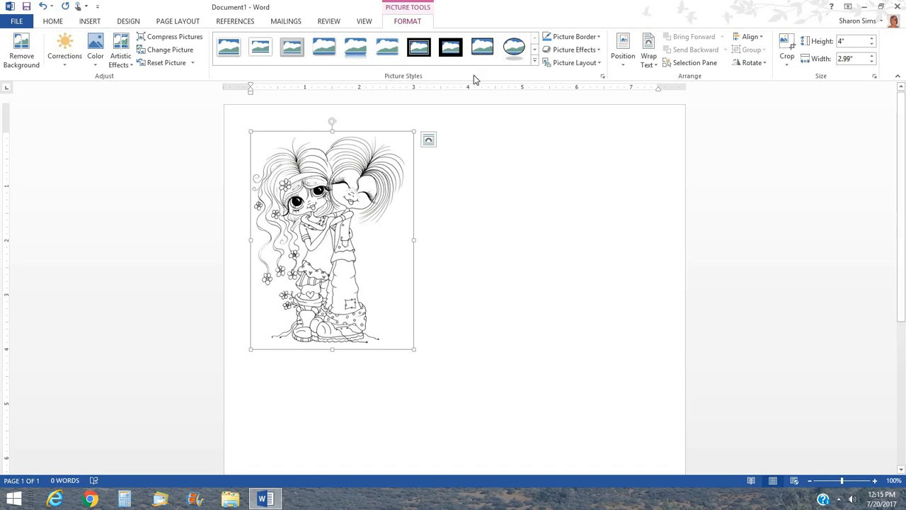
# Give the hugging-girls picture Tight wrapping and nudge it slightly right near the top left.
pyautogui.click(650, 55)
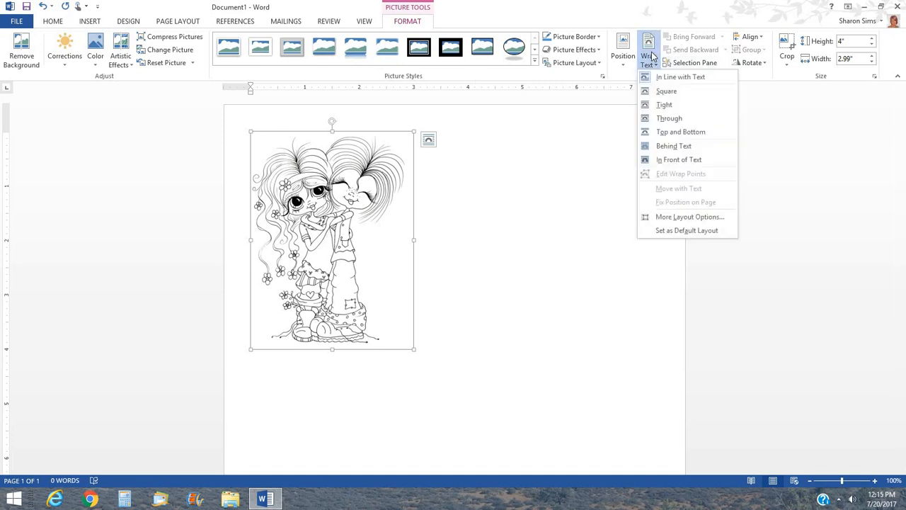
pyautogui.click(664, 106)
pyautogui.moveTo(352, 250); pyautogui.dragTo(479, 254)
pyautogui.moveTo(395, 250); pyautogui.dragTo(272, 251)
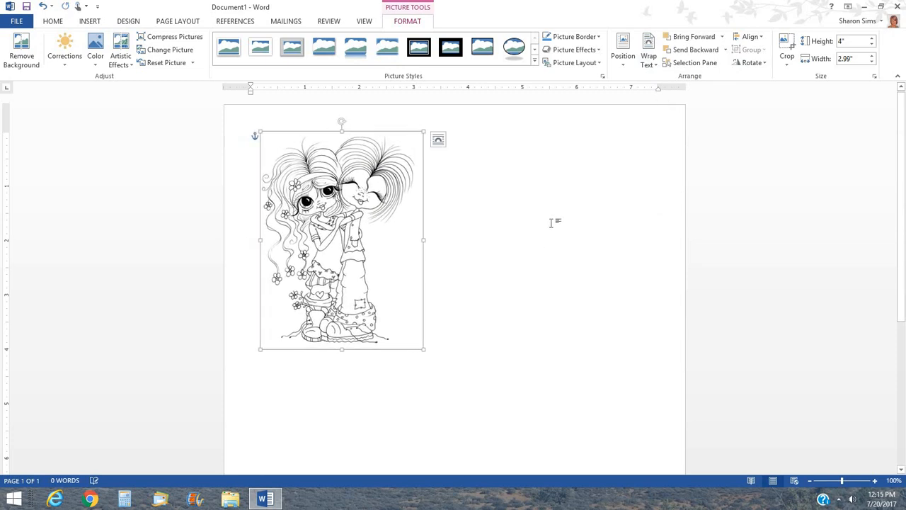
pyautogui.click(551, 222)
pyautogui.click(95, 22)
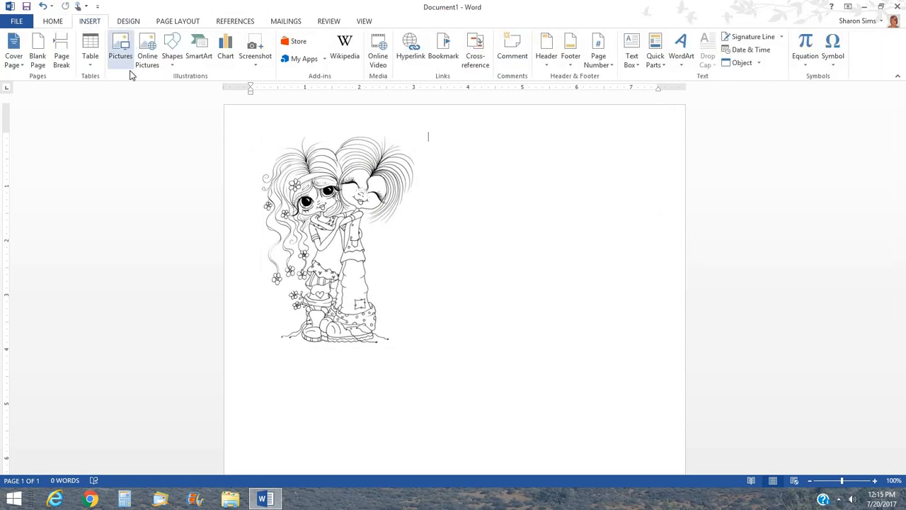
# Insert the flower-haired girl stamp image from the My Besties folder.
pyautogui.click(124, 49)
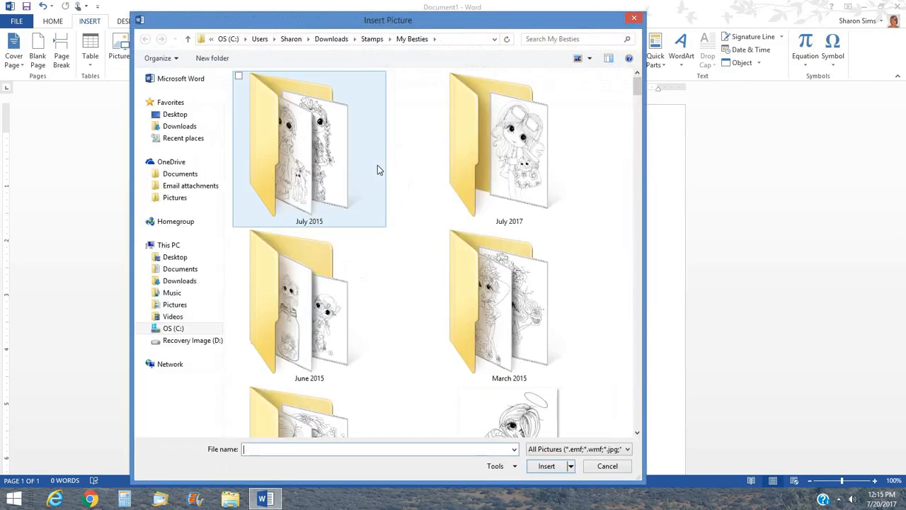
pyautogui.moveTo(637, 88); pyautogui.dragTo(643, 159)
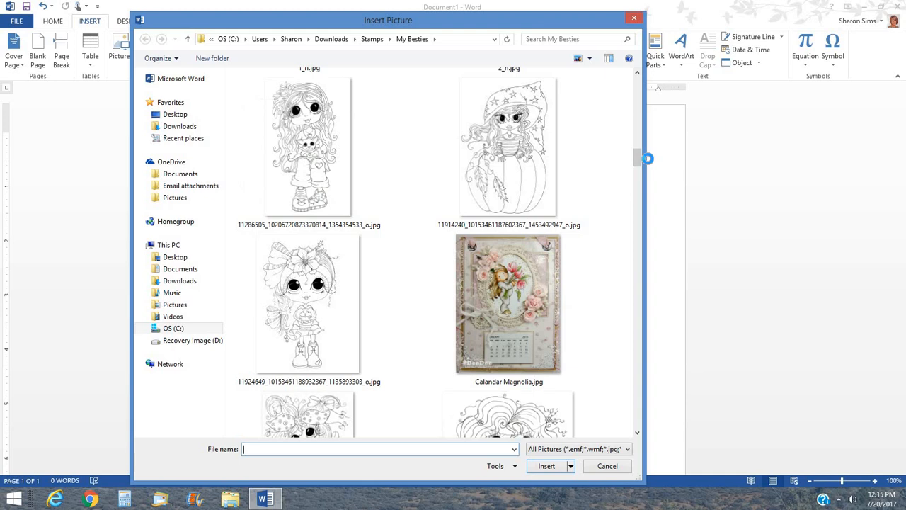
pyautogui.click(303, 285)
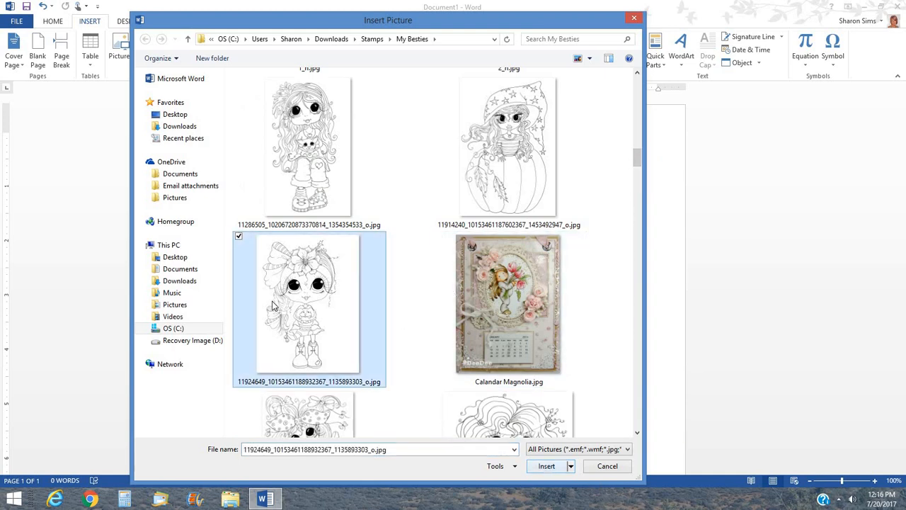
pyautogui.click(545, 466)
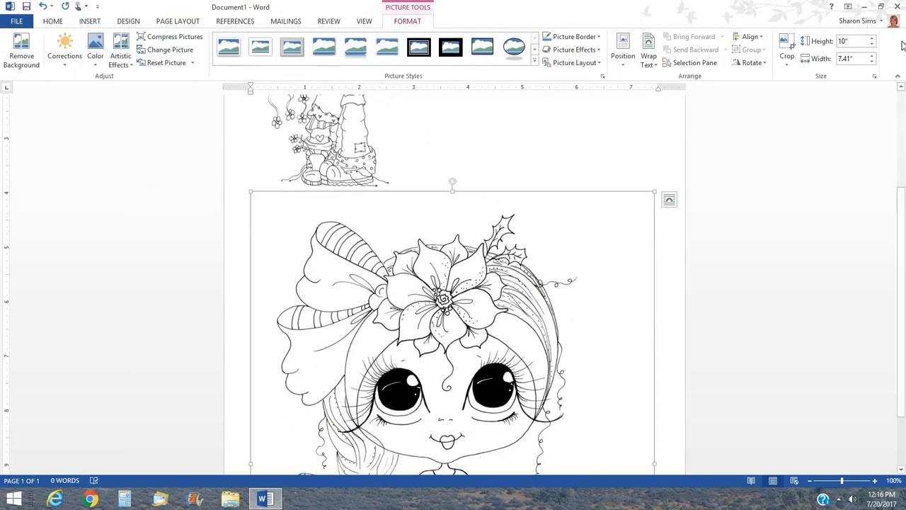
# Step the flower-haired girl picture's height down from 10" to about 4" using the Height spinner.
pyautogui.click(871, 44)
pyautogui.click(871, 45)
pyautogui.click(872, 44)
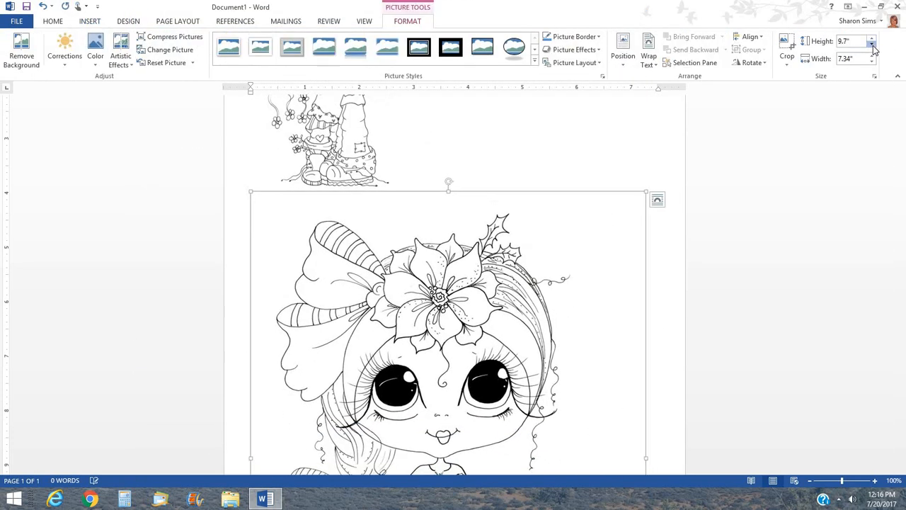
pyautogui.click(872, 44)
pyautogui.click(872, 44)
pyautogui.click(871, 45)
pyautogui.click(871, 45)
pyautogui.click(871, 44)
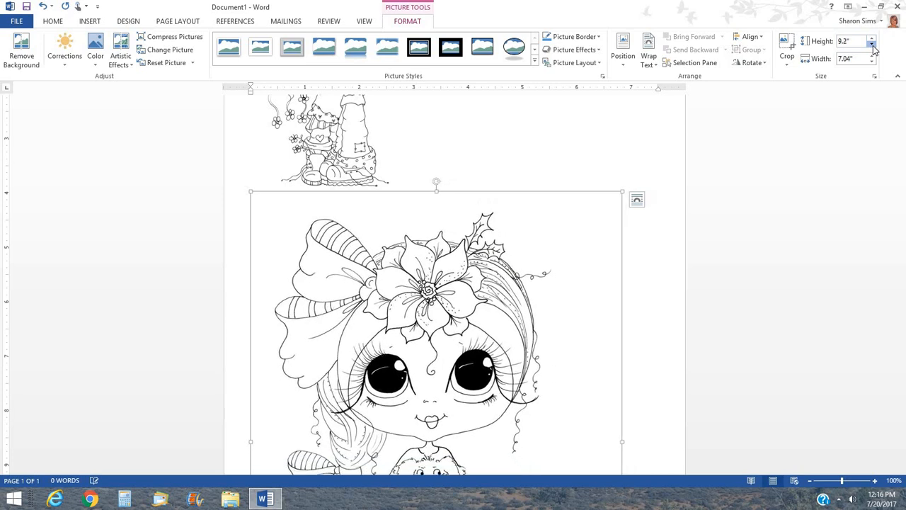
pyautogui.click(871, 44)
pyautogui.click(872, 45)
pyautogui.click(871, 44)
pyautogui.click(872, 45)
pyautogui.click(872, 45)
pyautogui.click(872, 45)
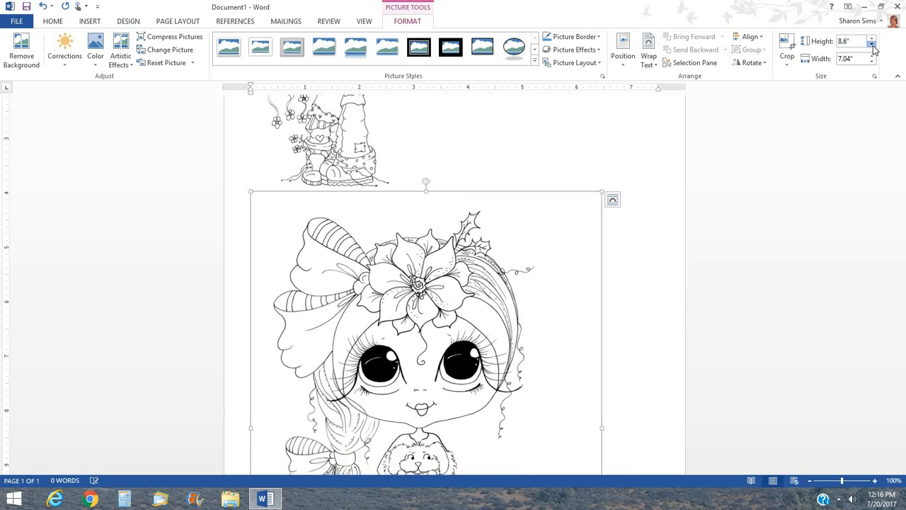
pyautogui.click(872, 45)
pyautogui.click(872, 44)
pyautogui.click(872, 45)
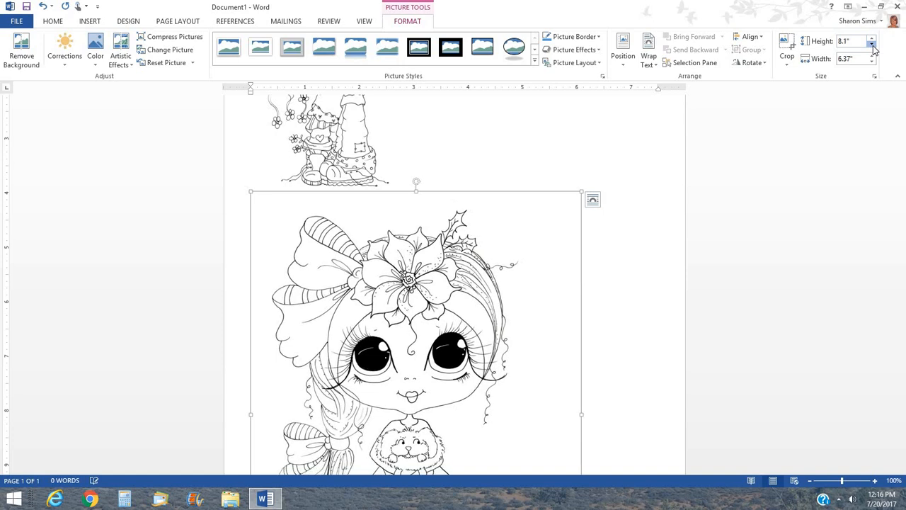
pyautogui.click(872, 45)
pyautogui.click(871, 45)
pyautogui.click(871, 45)
pyautogui.click(871, 46)
pyautogui.click(871, 45)
pyautogui.click(871, 45)
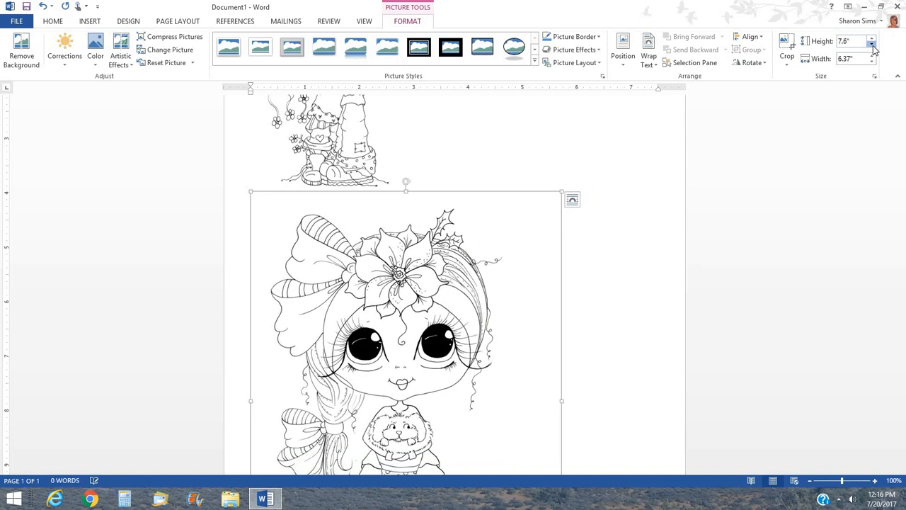
pyautogui.click(871, 45)
pyautogui.click(872, 45)
pyautogui.click(871, 46)
pyautogui.click(871, 46)
pyautogui.click(871, 45)
pyautogui.click(871, 45)
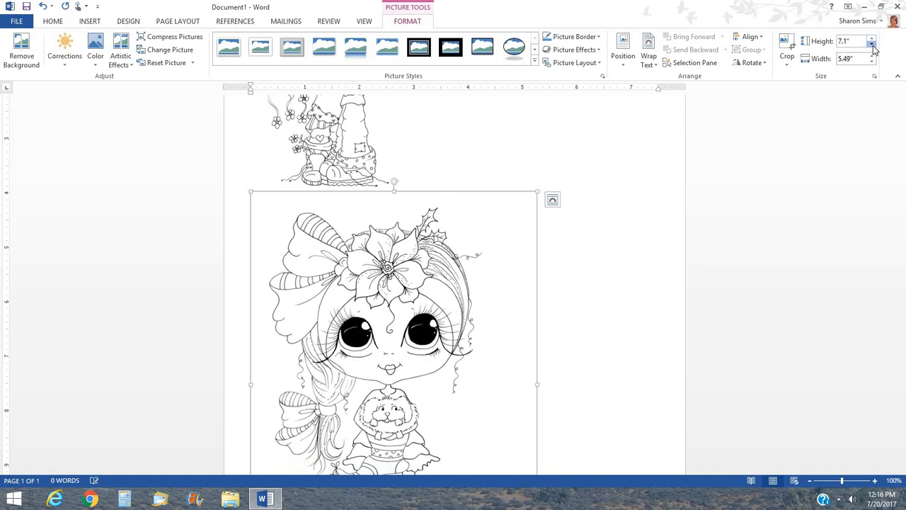
pyautogui.click(871, 45)
pyautogui.click(871, 45)
pyautogui.click(871, 46)
pyautogui.click(871, 46)
pyautogui.click(872, 45)
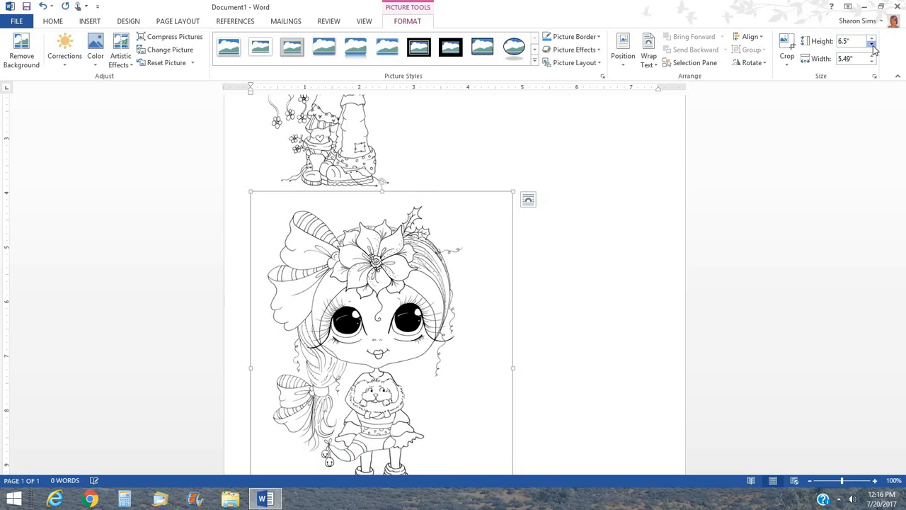
pyautogui.click(871, 45)
pyautogui.click(872, 46)
pyautogui.click(871, 46)
pyautogui.click(872, 45)
pyautogui.click(871, 45)
pyautogui.click(872, 45)
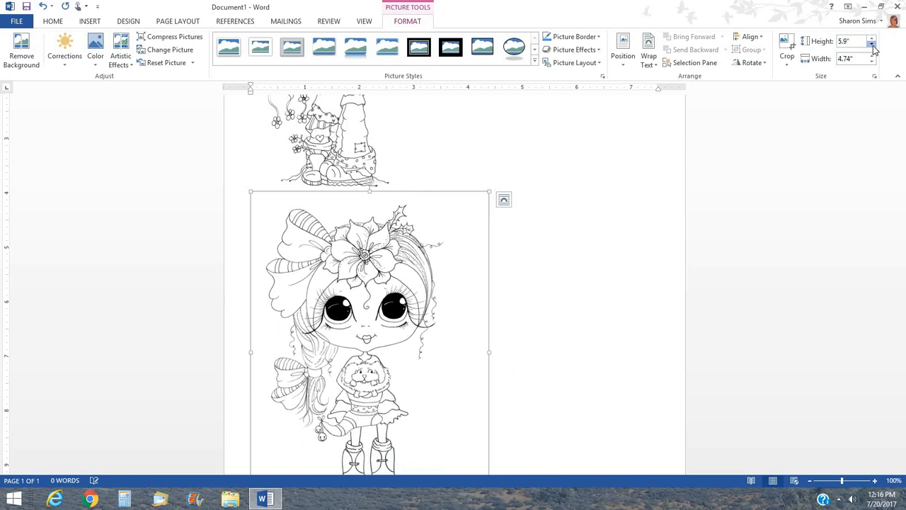
pyautogui.click(872, 45)
pyautogui.click(871, 45)
pyautogui.click(871, 45)
pyautogui.click(872, 45)
pyautogui.click(871, 45)
pyautogui.click(872, 45)
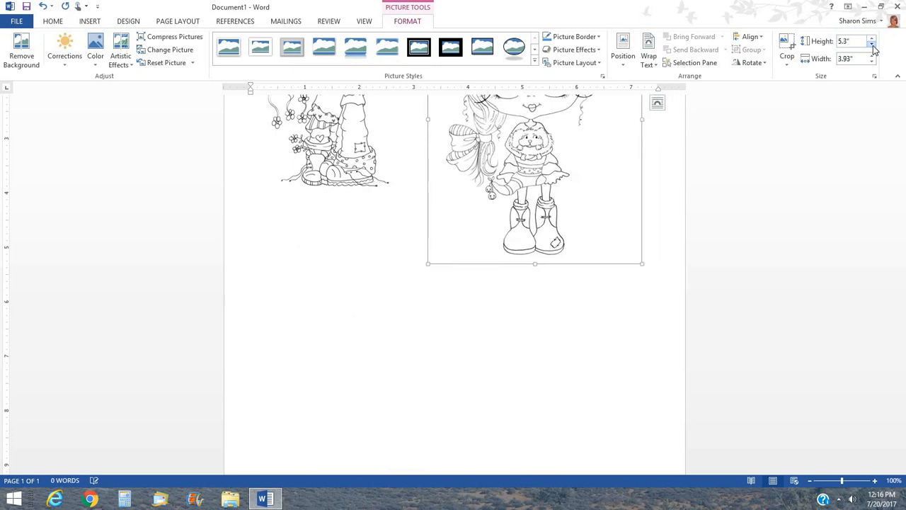
pyautogui.click(872, 45)
pyautogui.click(872, 45)
pyautogui.click(871, 45)
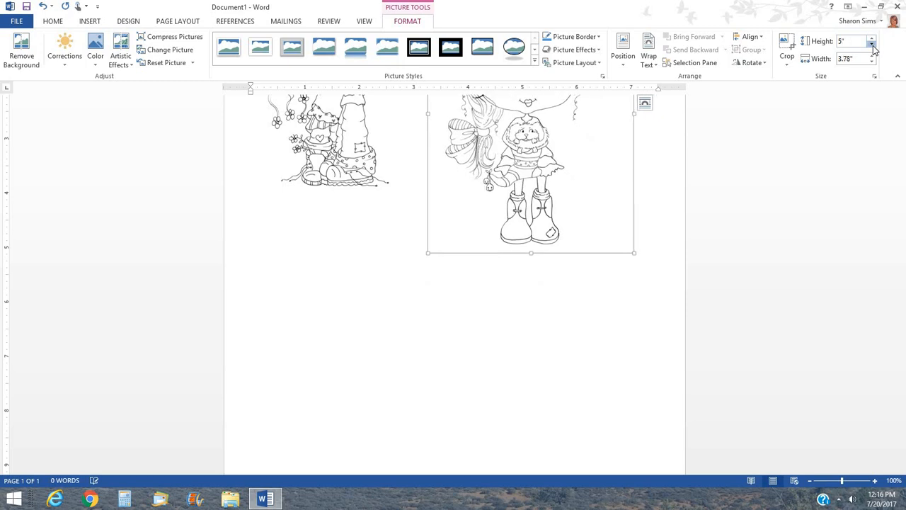
pyautogui.click(871, 46)
pyautogui.click(872, 45)
pyautogui.click(871, 46)
pyautogui.click(872, 45)
pyautogui.click(871, 46)
pyautogui.click(871, 45)
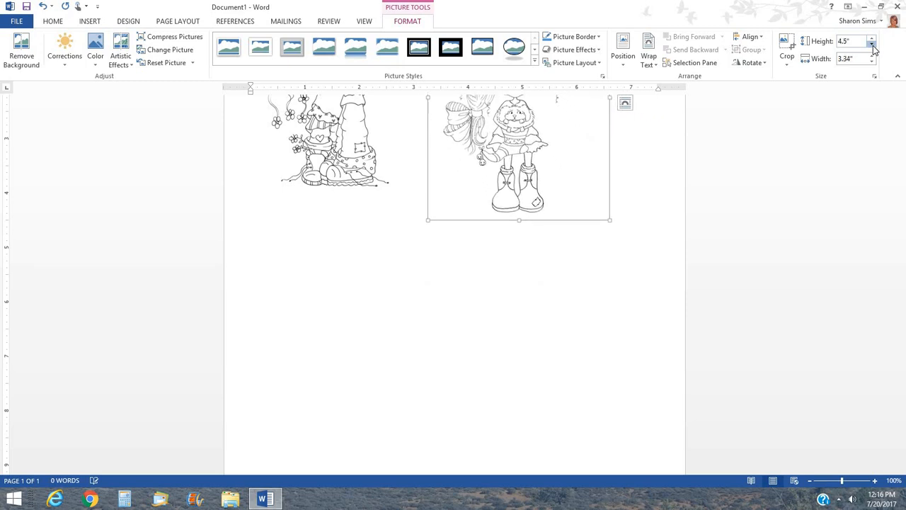
pyautogui.click(871, 46)
pyautogui.click(872, 45)
pyautogui.click(871, 45)
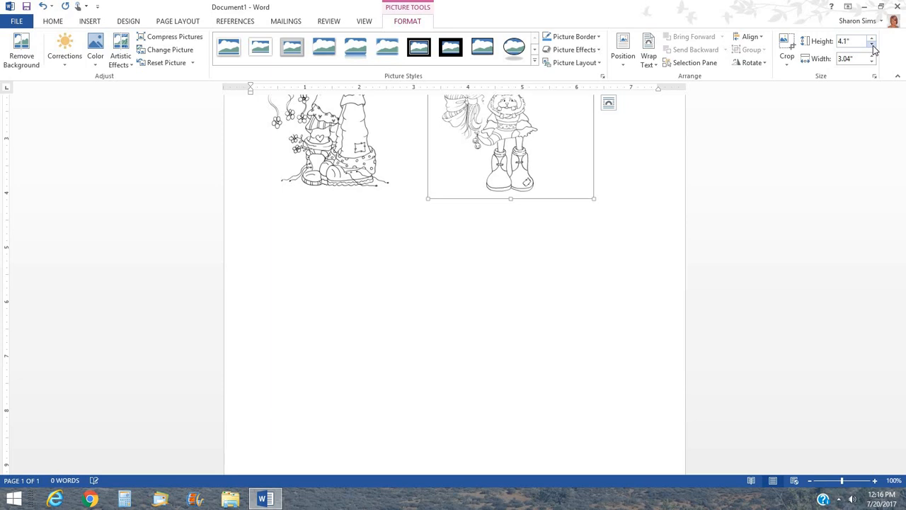
pyautogui.click(871, 45)
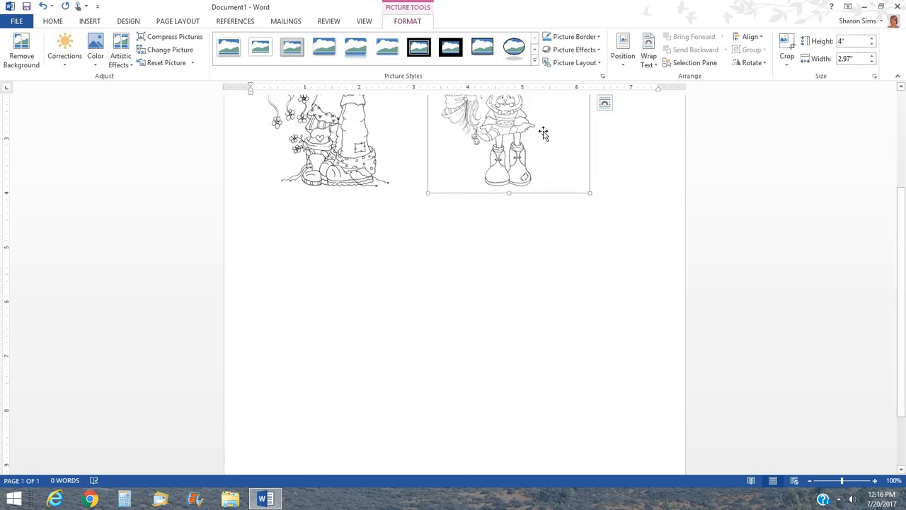
# Give the flower-haired girl picture Tight wrapping so it sits beside the hugging girls.
pyautogui.click(650, 59)
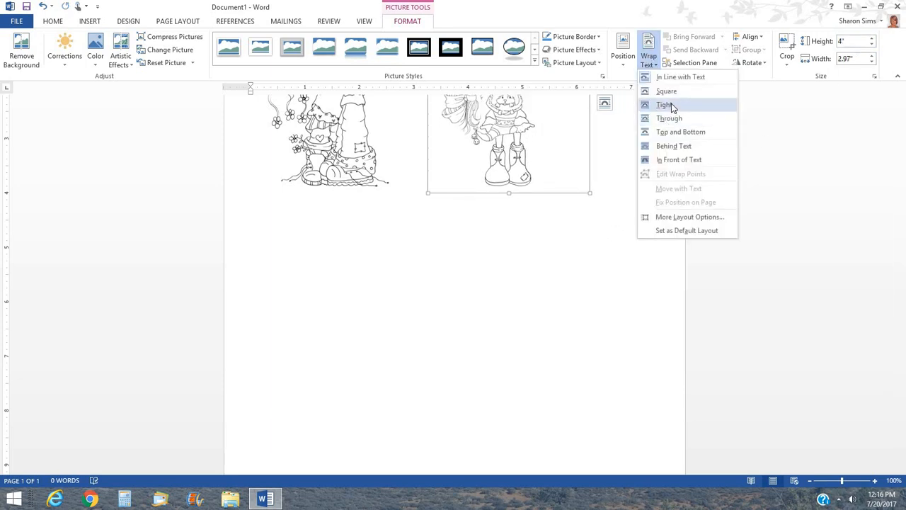
pyautogui.click(671, 106)
pyautogui.click(499, 182)
pyautogui.scroll(4, 499, 182)
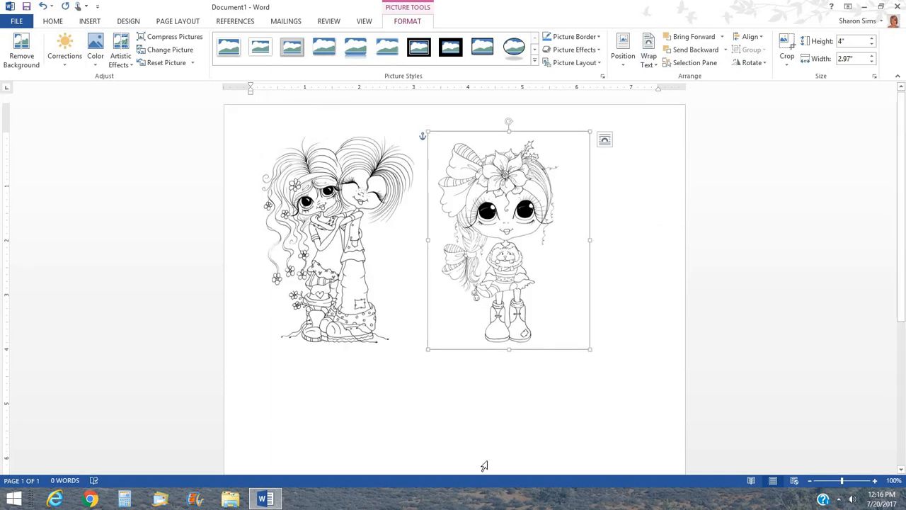
pyautogui.click(623, 238)
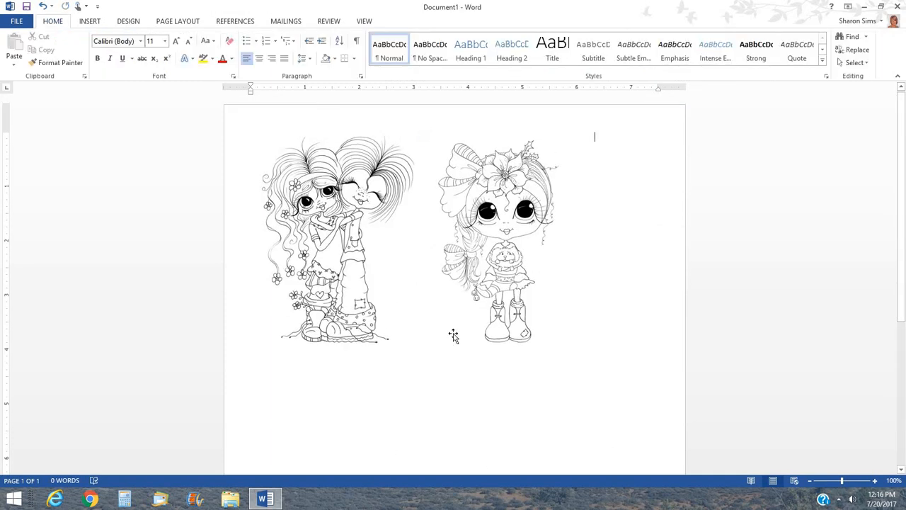
pyautogui.click(16, 22)
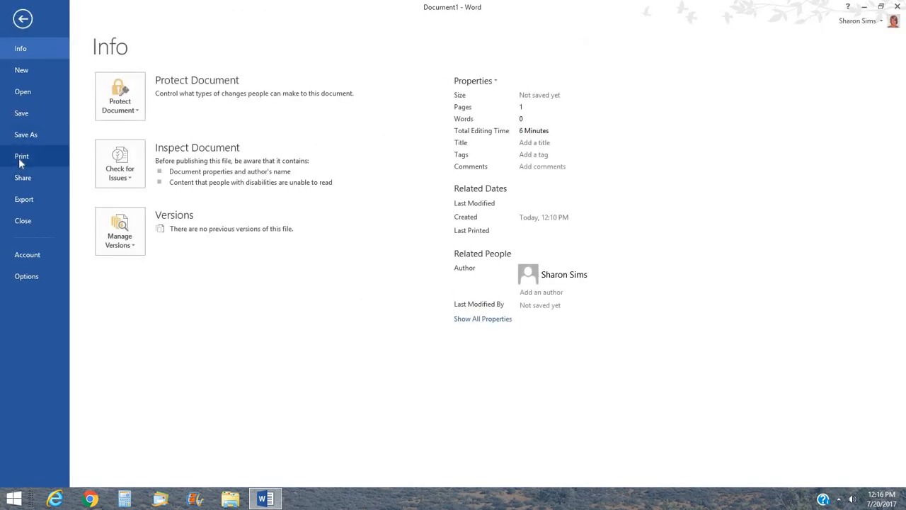
# Open Print in Backstage to preview the Letter page with both stamps.
pyautogui.click(20, 157)
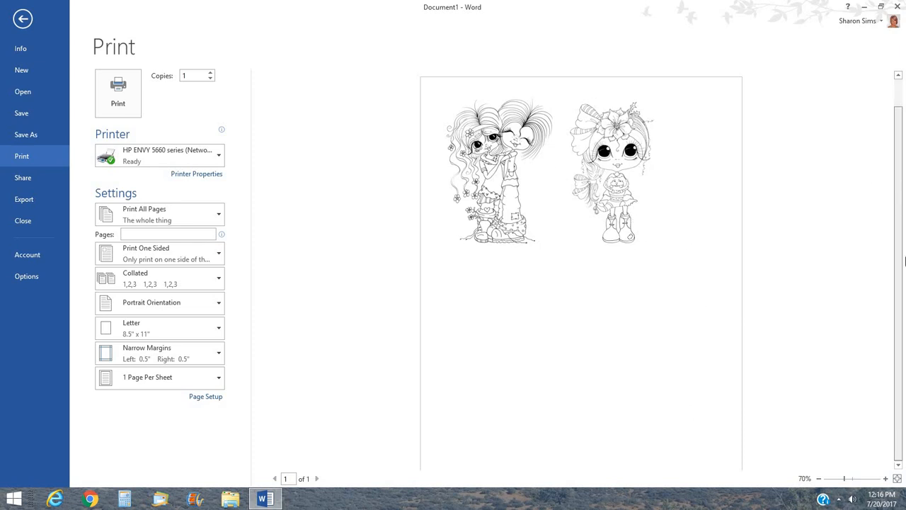
pyautogui.scroll(-1, 822, 333)
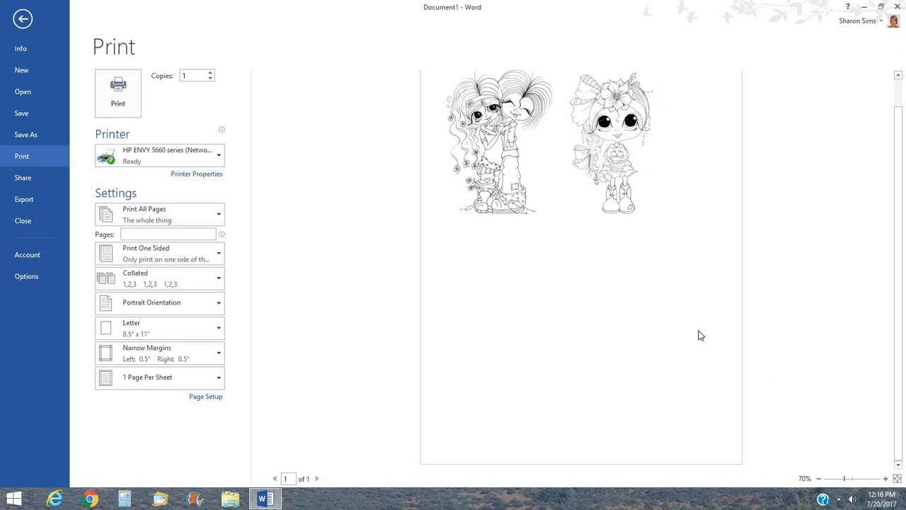
pyautogui.scroll(1, 652, 128)
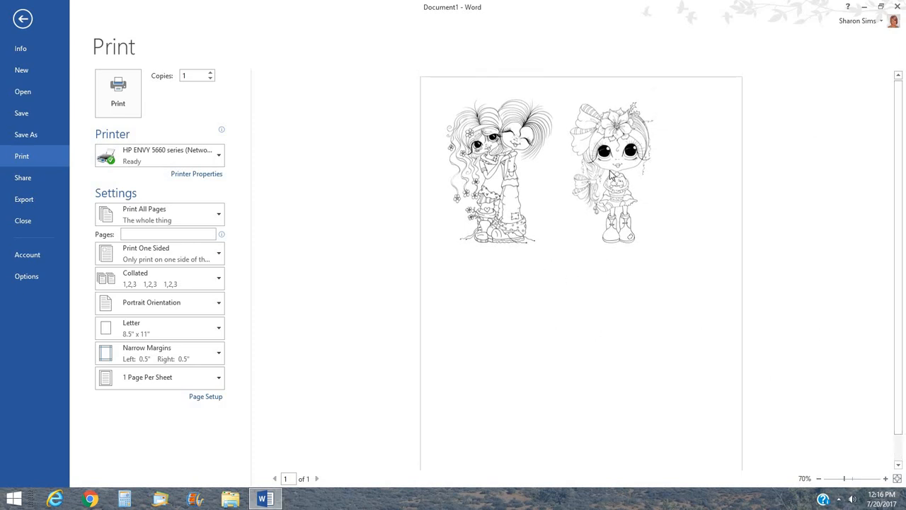